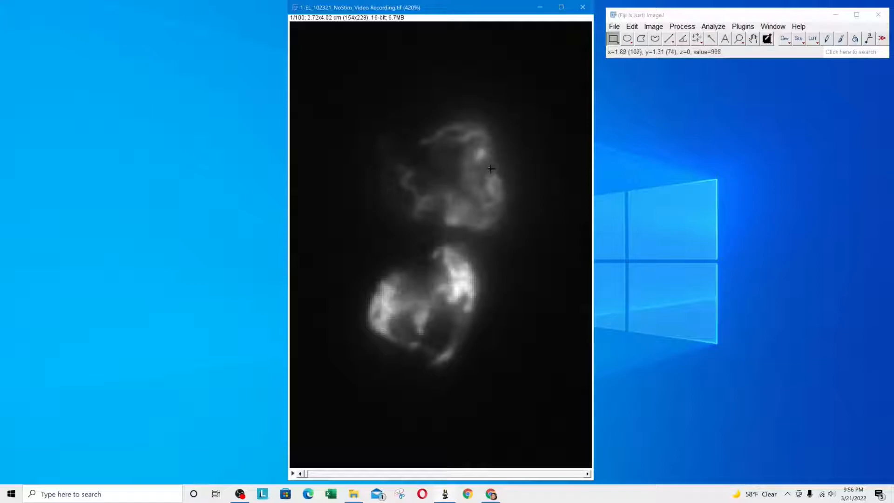
# - Open the recent file PSF BW (3d Model of PSF).tif, place it clear of the recording, and browse through its slices
pyautogui.click(614, 26)
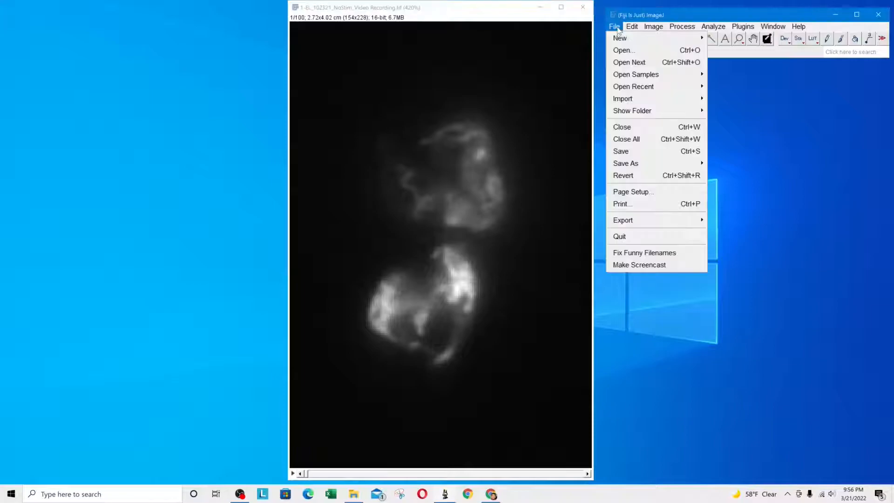
pyautogui.moveTo(621, 88)
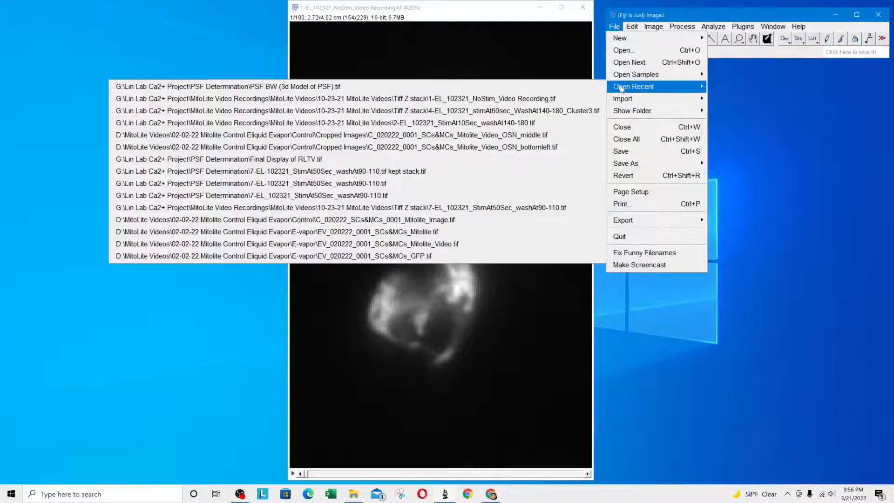
pyautogui.click(538, 89)
pyautogui.moveTo(532, 73); pyautogui.dragTo(667, 95)
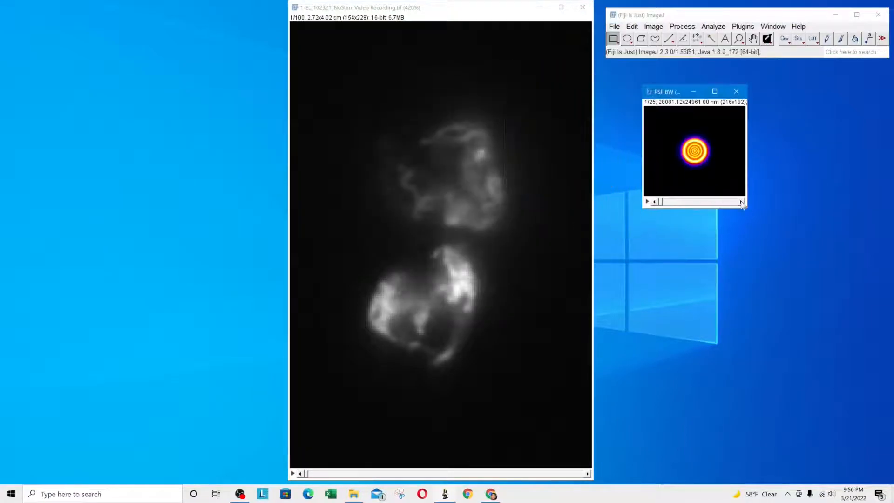
pyautogui.moveTo(747, 207); pyautogui.dragTo(774, 208)
pyautogui.scroll(-5, 709, 158)
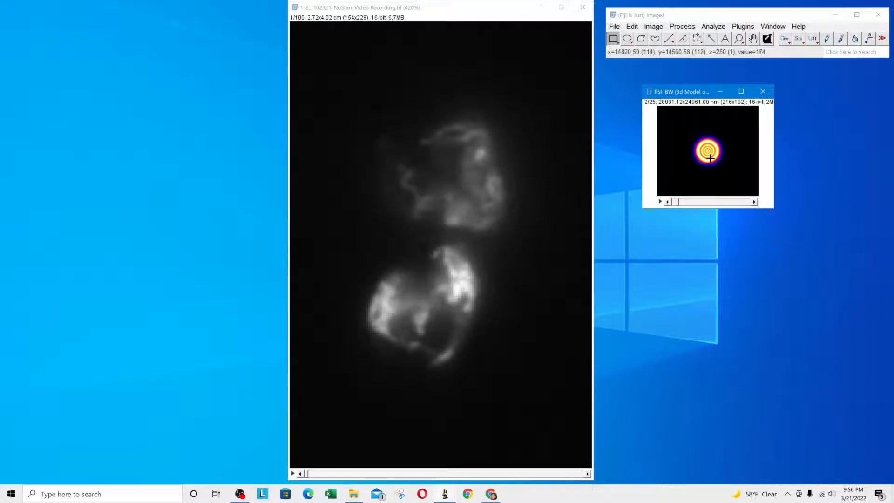
pyautogui.scroll(-9, 709, 157)
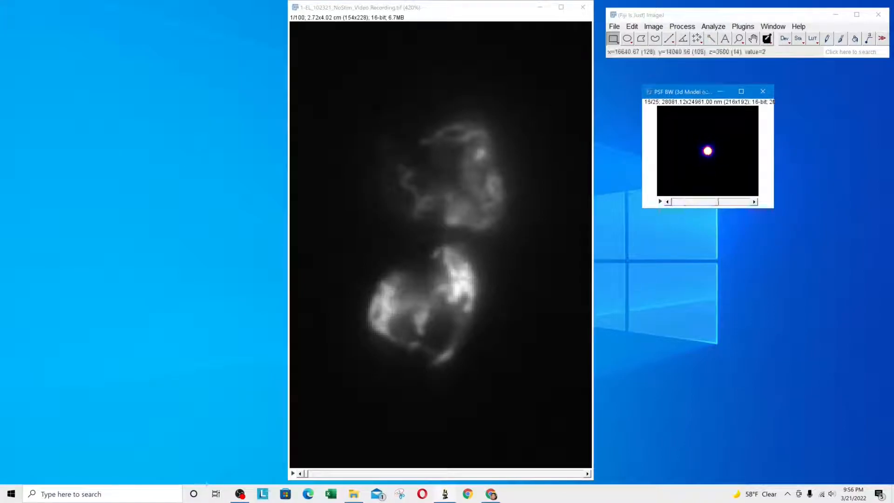
# - Hide the video recording and enlarge the PSF image to 499%
pyautogui.click(582, 7)
pyautogui.moveTo(698, 92); pyautogui.dragTo(390, 66)
pyautogui.click(431, 66)
pyautogui.click(724, 27)
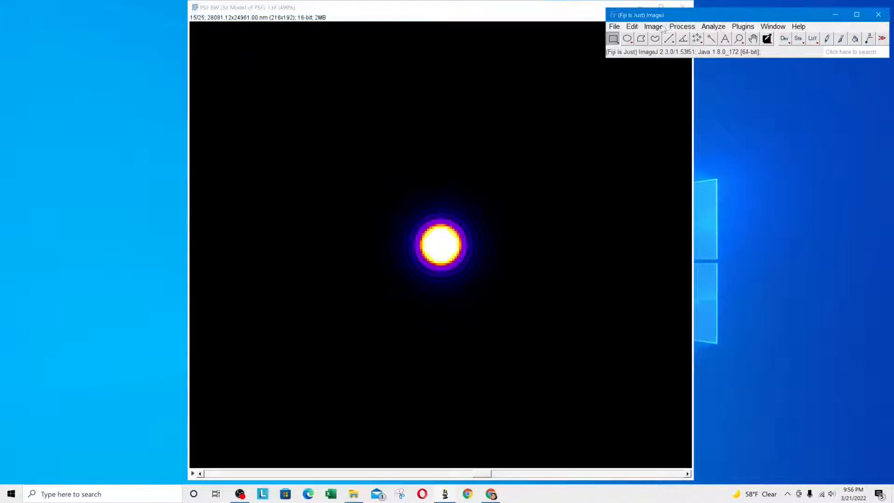
# - Show the orthogonal views of the PSF stack, go through the slices to slice 24, and close the views
pyautogui.click(653, 27)
pyautogui.moveTo(683, 103)
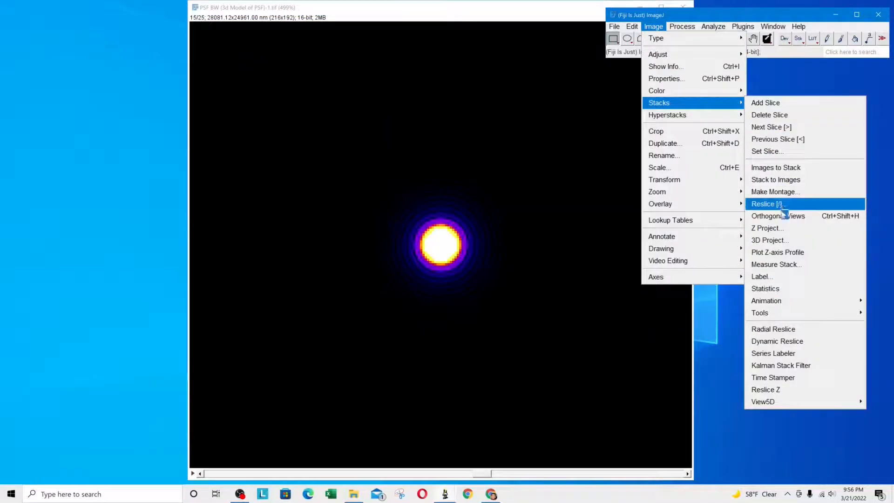
pyautogui.click(781, 217)
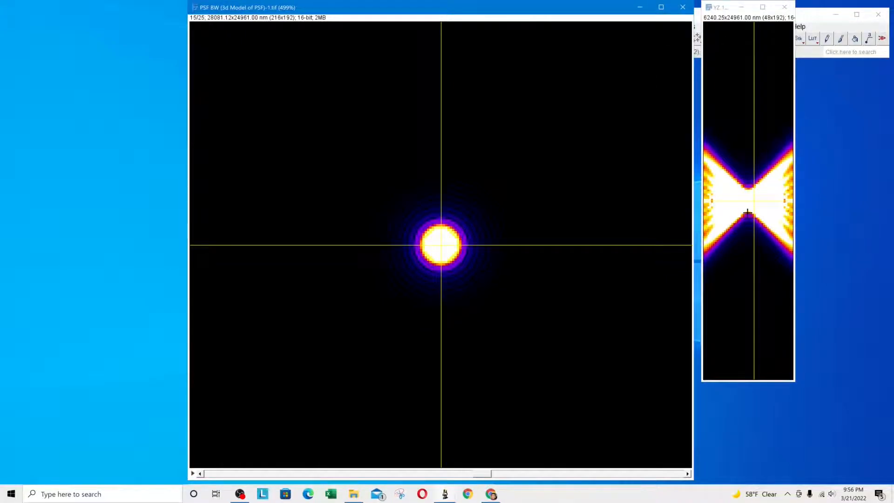
pyautogui.scroll(-5, 558, 194)
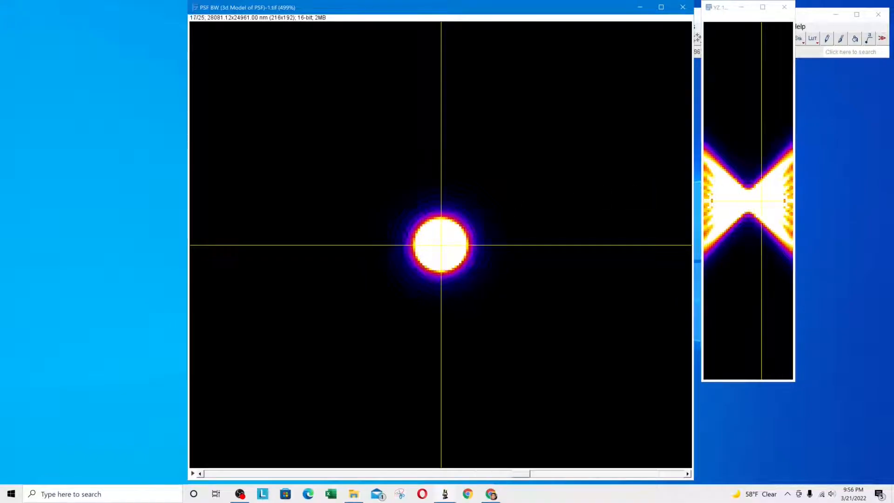
pyautogui.scroll(-4, 498, 211)
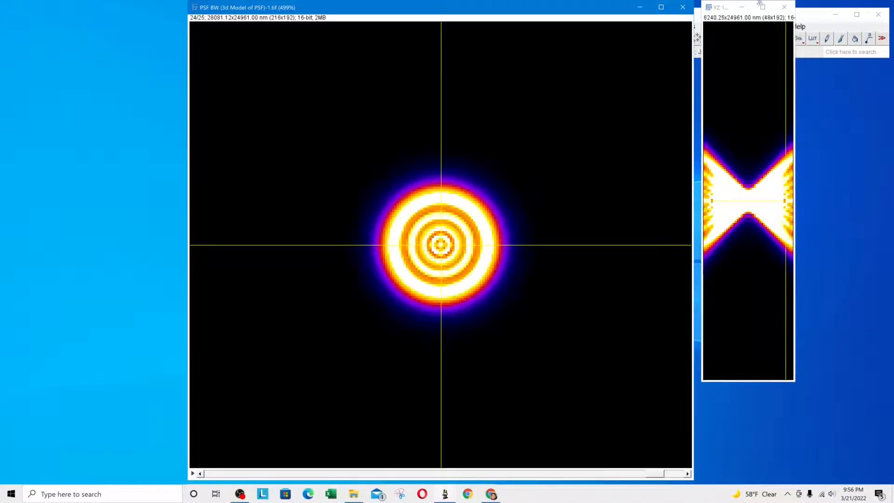
pyautogui.click(784, 7)
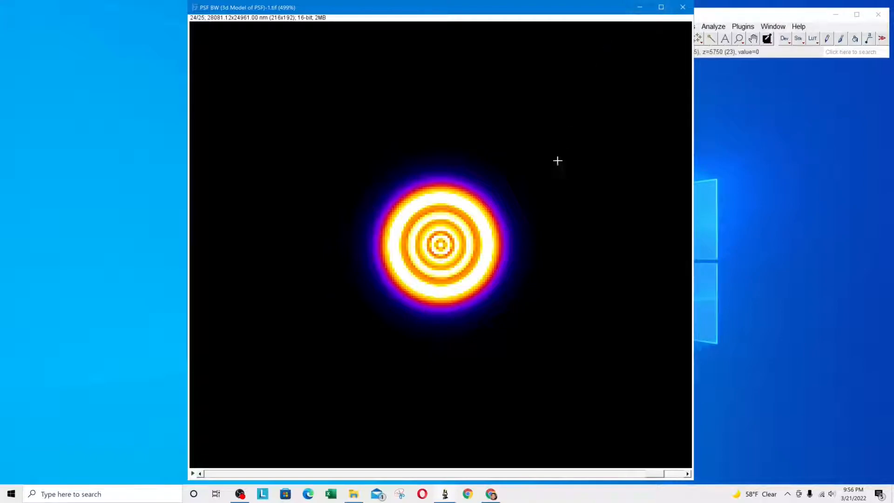
# - Bring back 1-EL_102321_NoStim_Video Recording.tif and close the PSF BW (3d Model of PSF)-1.tif image
pyautogui.press('-')
pyautogui.press('-')
pyautogui.press('-')
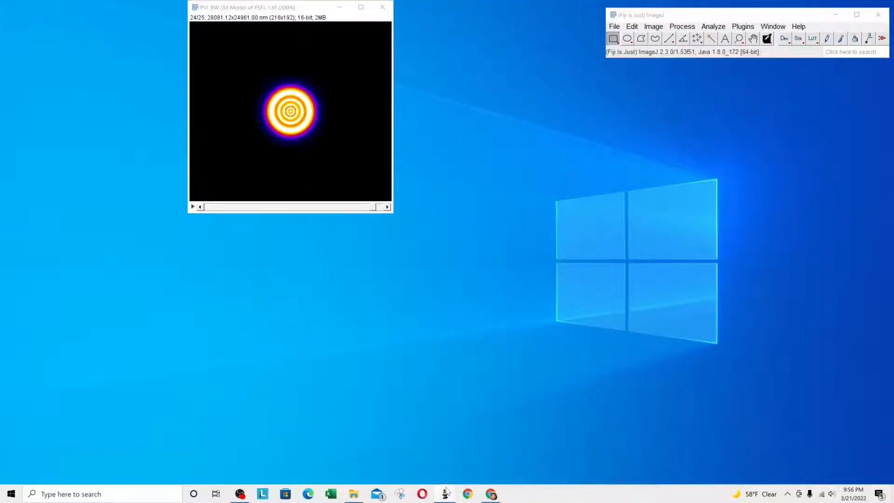
pyautogui.moveTo(445, 491)
pyautogui.click(430, 465)
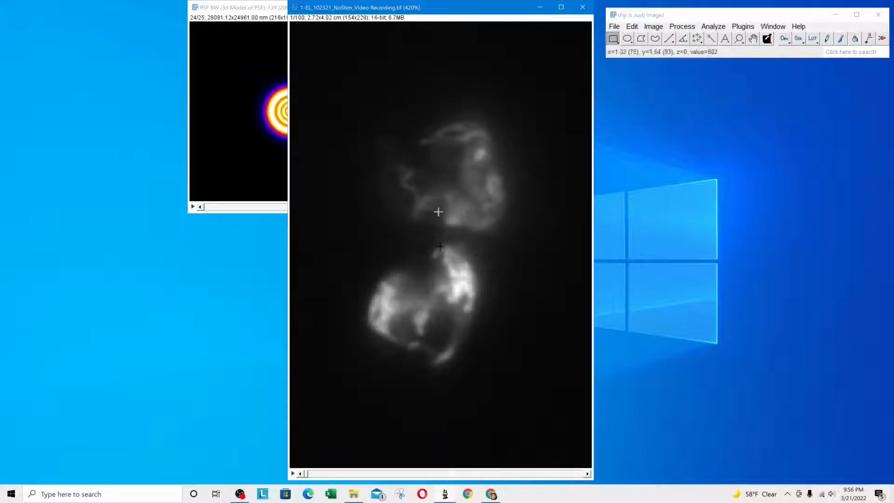
pyautogui.click(444, 493)
pyautogui.click(573, 422)
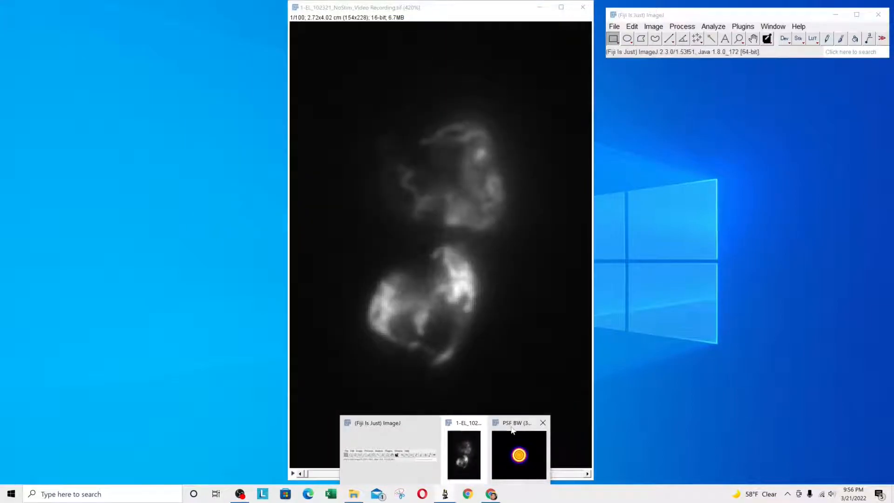
# - Reduce the views of PSF BW (3d Model of PSF).tif and the video recording, the latter to 300%, and arrange them side by side
pyautogui.click(517, 455)
pyautogui.press('-')
pyautogui.press('-')
pyautogui.press('-')
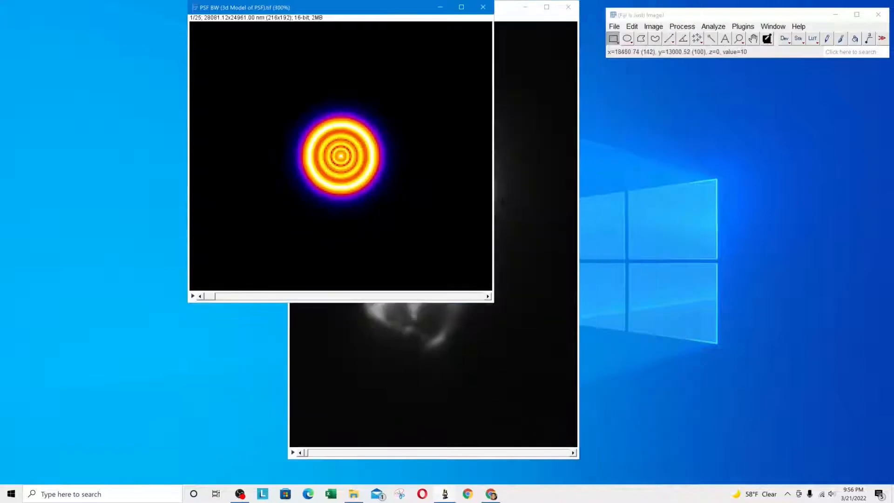
pyautogui.scroll(-1, 442, 107)
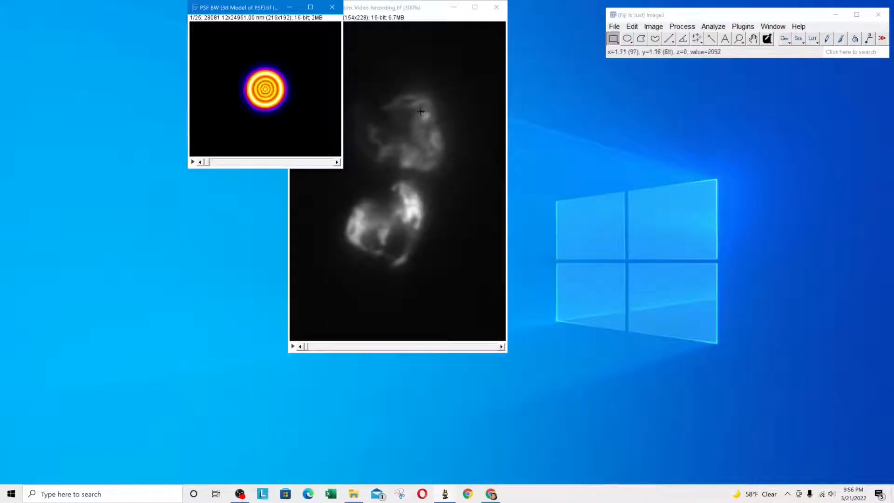
pyautogui.moveTo(395, 8); pyautogui.dragTo(477, 10)
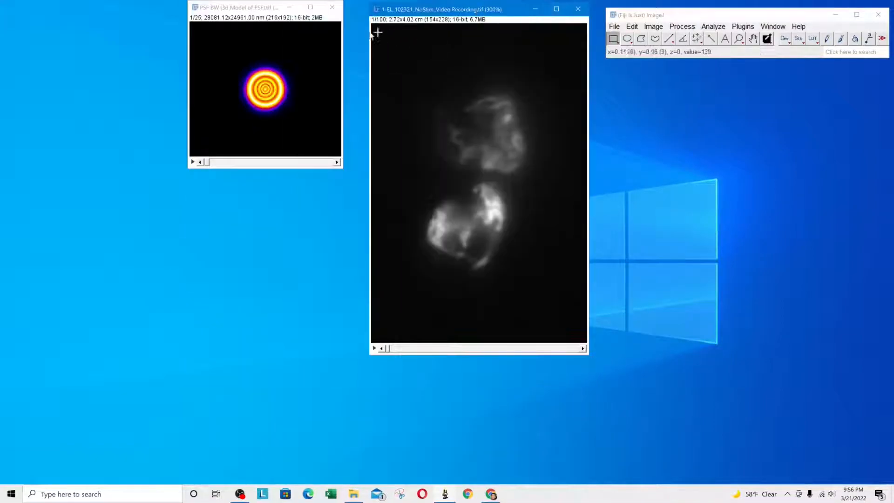
pyautogui.moveTo(258, 10); pyautogui.dragTo(283, 18)
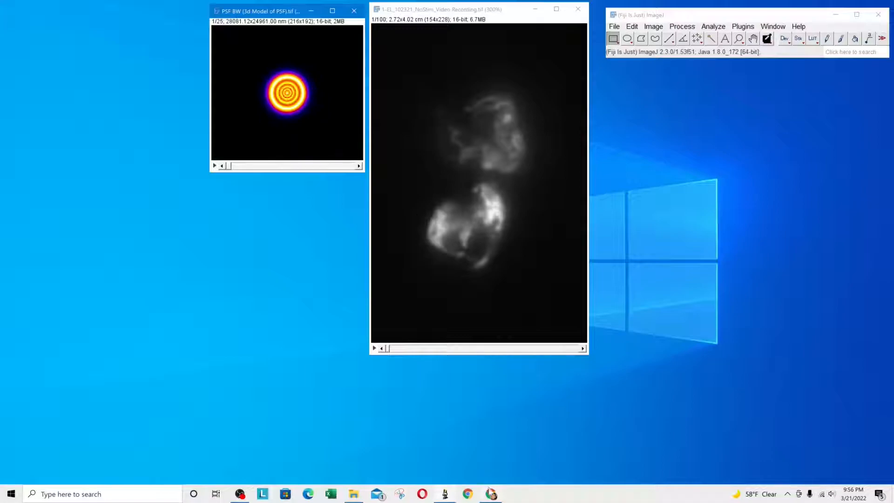
# - Switch to Chrome and review the DeconvolutionLab2 page, from its introduction through the download and installation instructions
pyautogui.click(491, 493)
pyautogui.click(77, 5)
pyautogui.scroll(10, 260, 160)
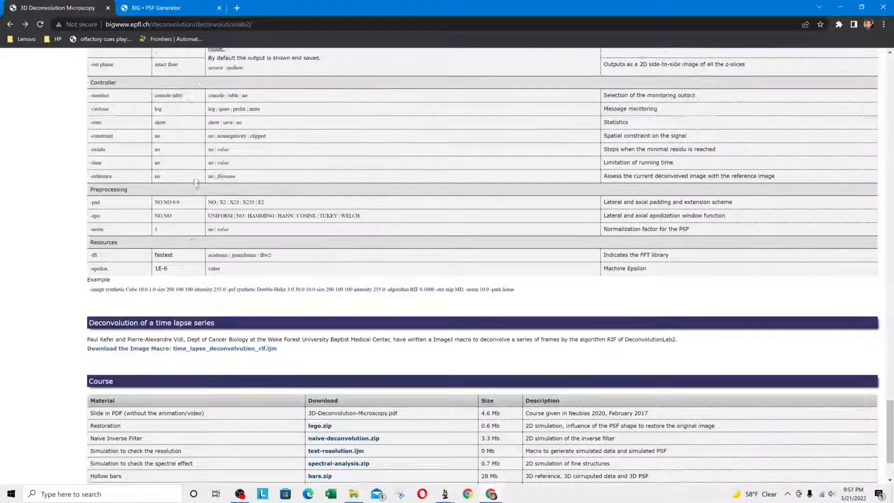
pyautogui.scroll(20, 260, 159)
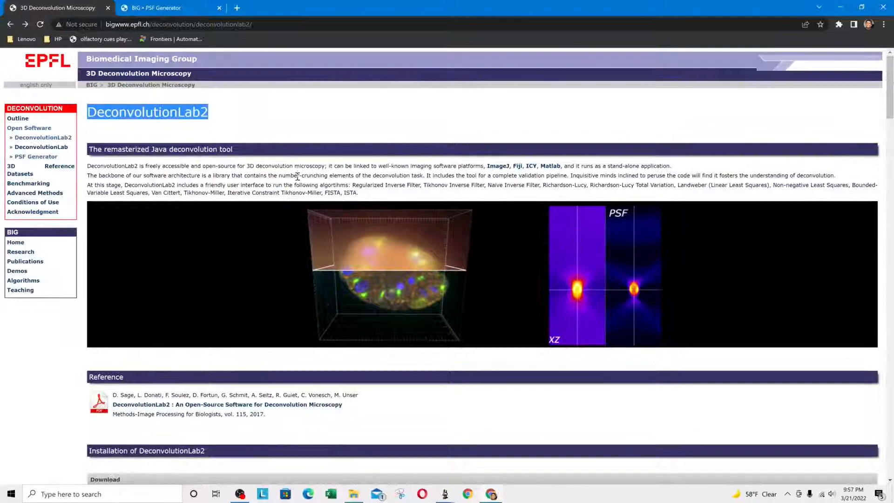
pyautogui.moveTo(241, 109); pyautogui.dragTo(88, 120)
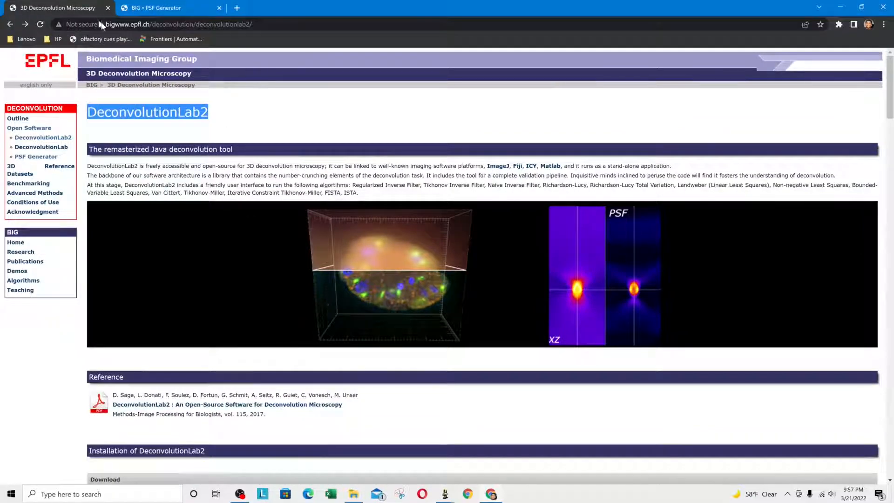
pyautogui.scroll(-5, 196, 206)
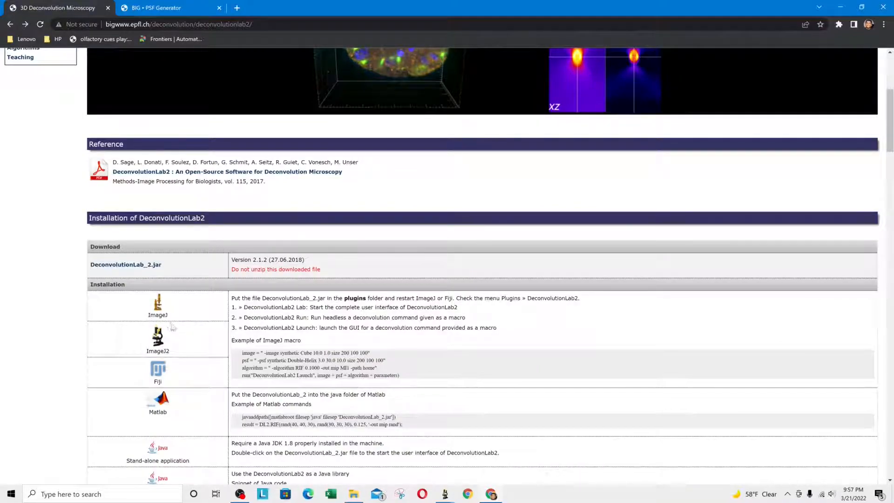
pyautogui.scroll(-1, 170, 349)
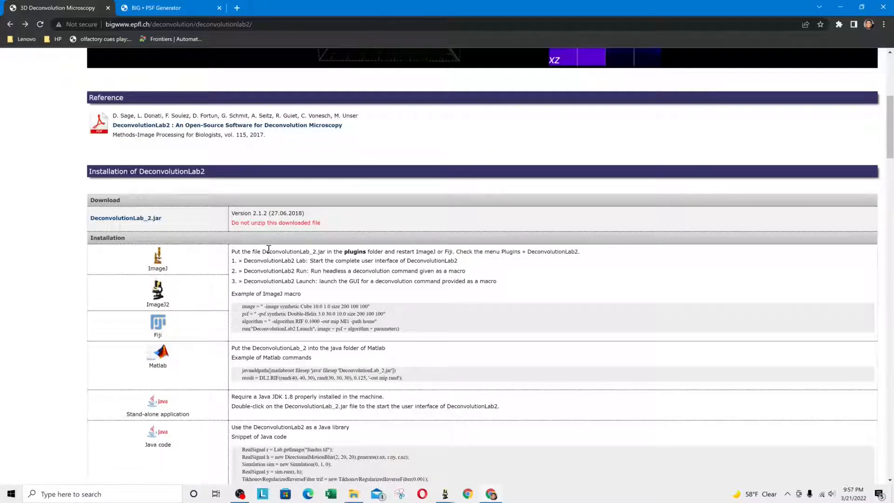
pyautogui.scroll(-3, 248, 231)
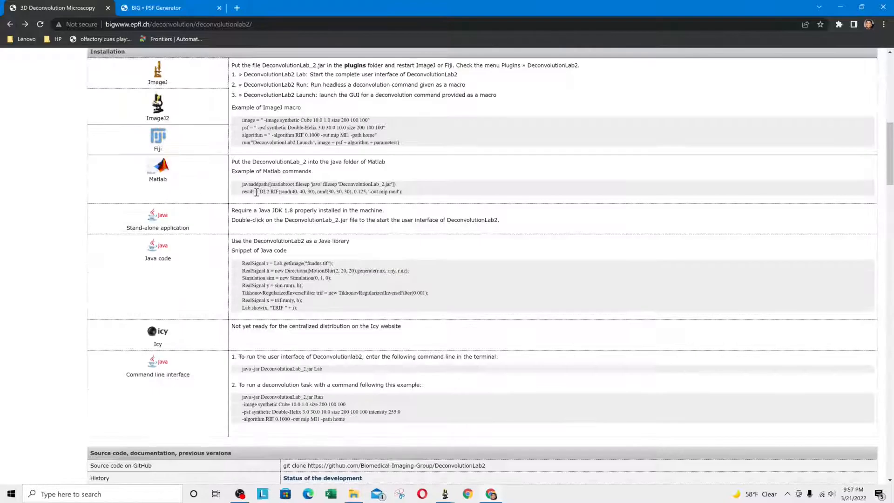
# - Review the PSF Generator page, covering its overview, plugin installation, configuration file, interface screenshots and PSF models
pyautogui.hotkey('ctrl', 'Tab')
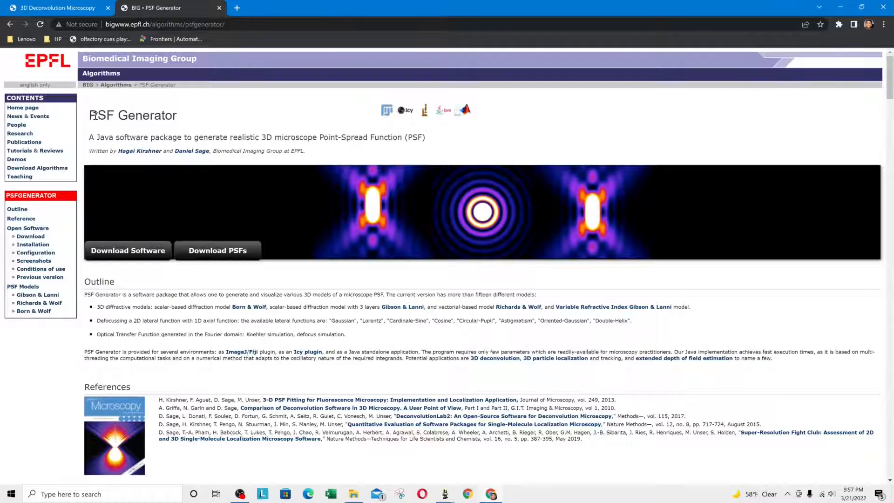
pyautogui.moveTo(88, 115); pyautogui.dragTo(177, 114)
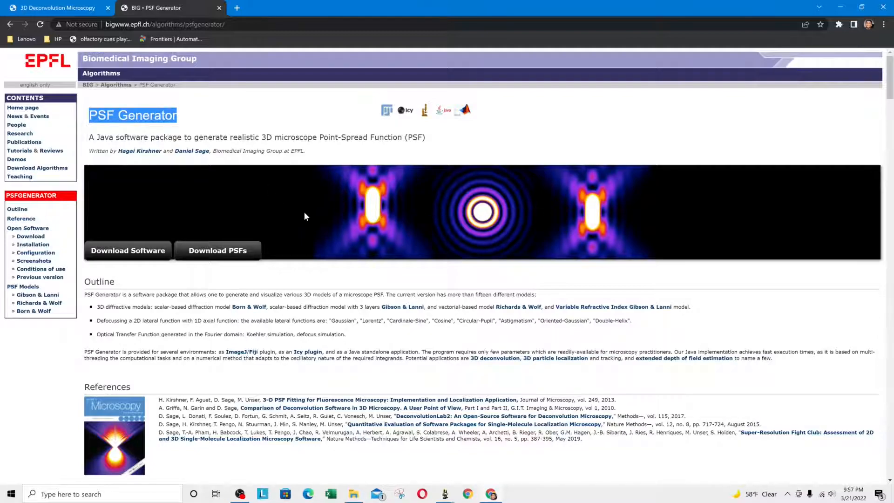
pyautogui.click(108, 126)
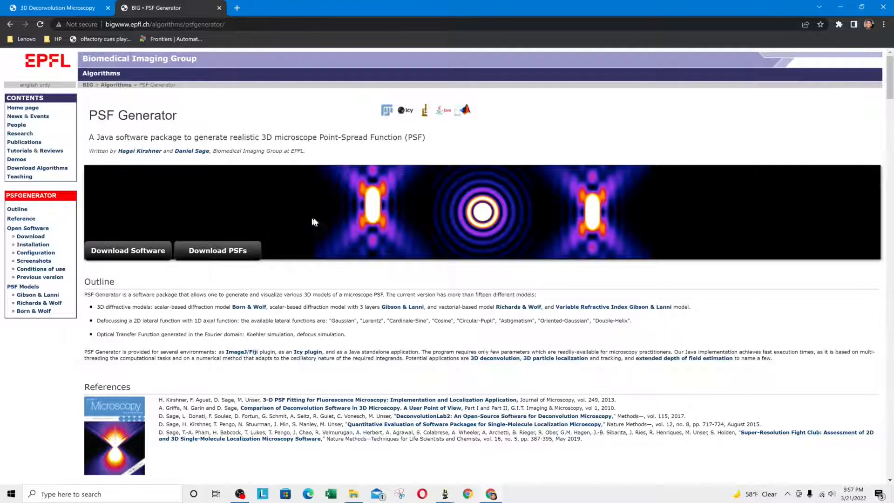
pyautogui.scroll(-1, 345, 217)
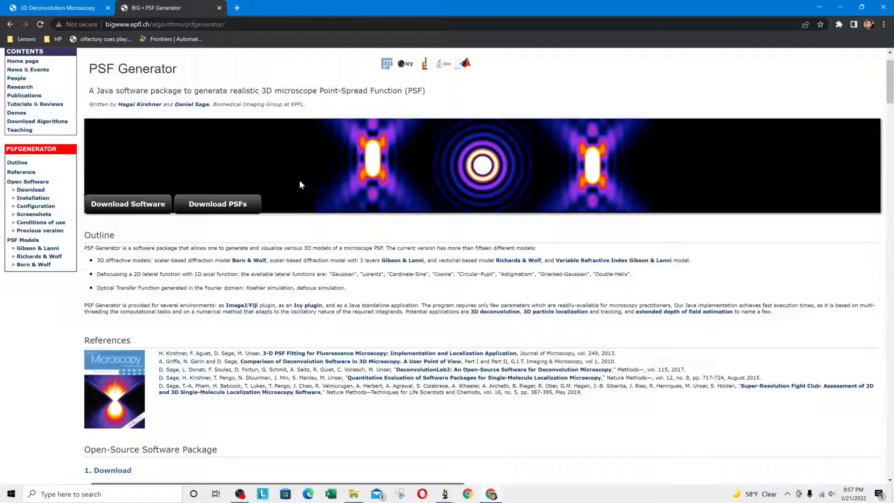
pyautogui.scroll(-20, 279, 194)
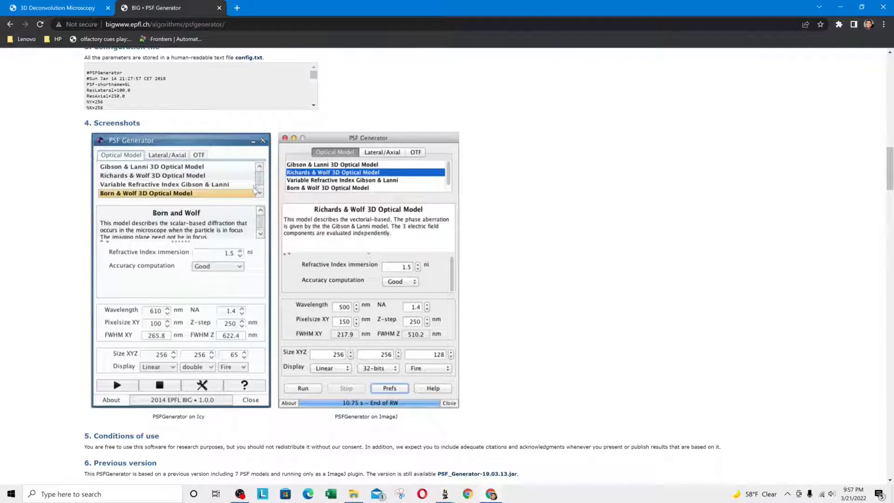
pyautogui.scroll(-1, 254, 189)
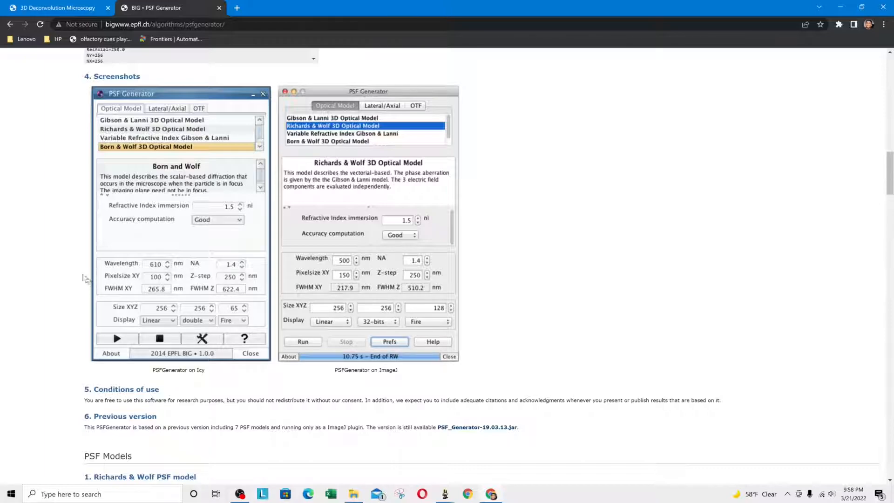
pyautogui.scroll(5, 73, 285)
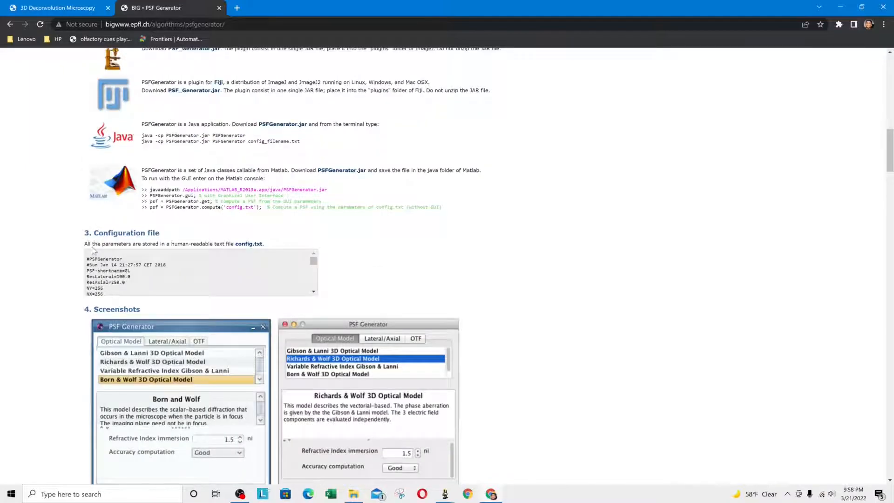
pyautogui.scroll(-12, 70, 251)
pyautogui.scroll(-5, 70, 246)
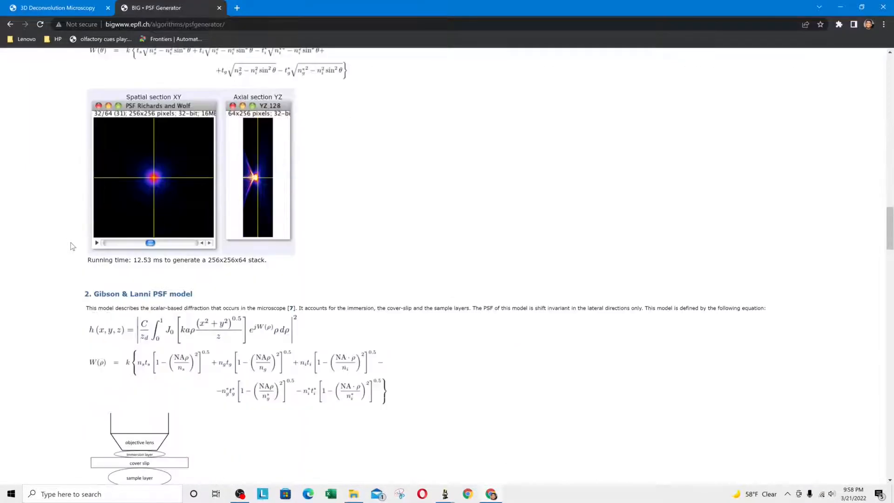
pyautogui.scroll(-2, 84, 242)
# - Go back to the DeconvolutionLab2 page and minimize the browser to return to Fiji
pyautogui.scroll(20, 88, 239)
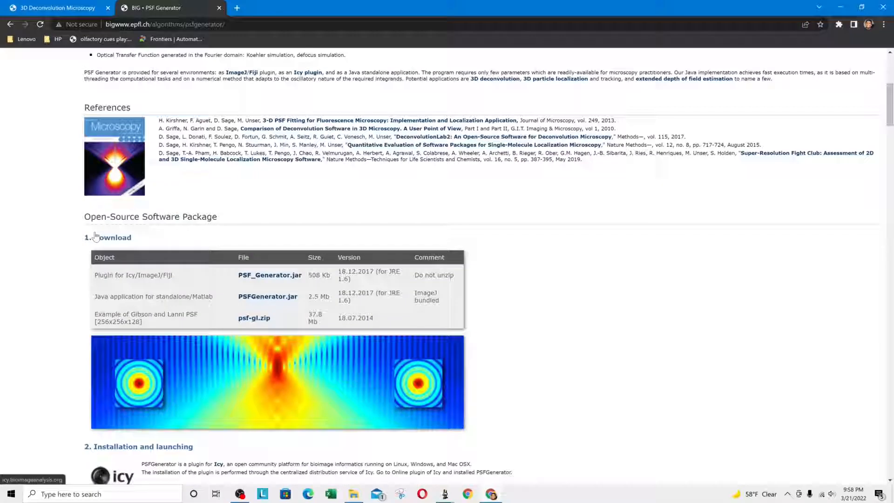
pyautogui.scroll(7, 95, 228)
pyautogui.click(65, 8)
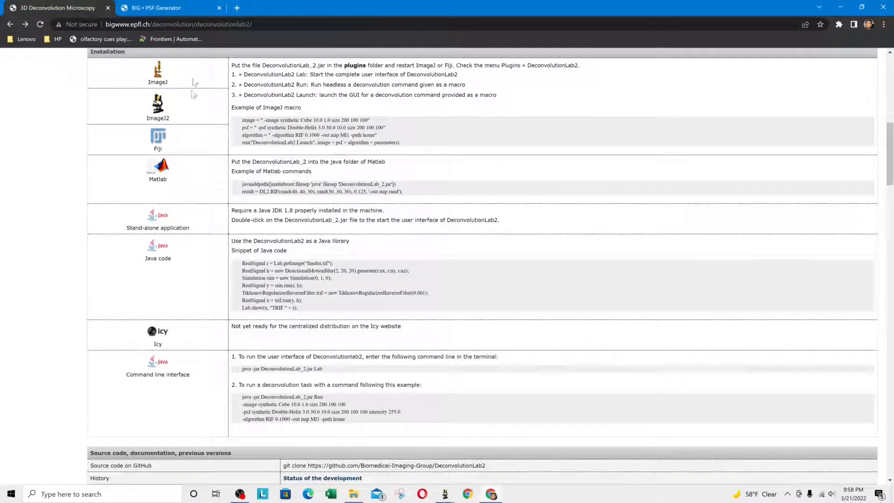
pyautogui.click(840, 7)
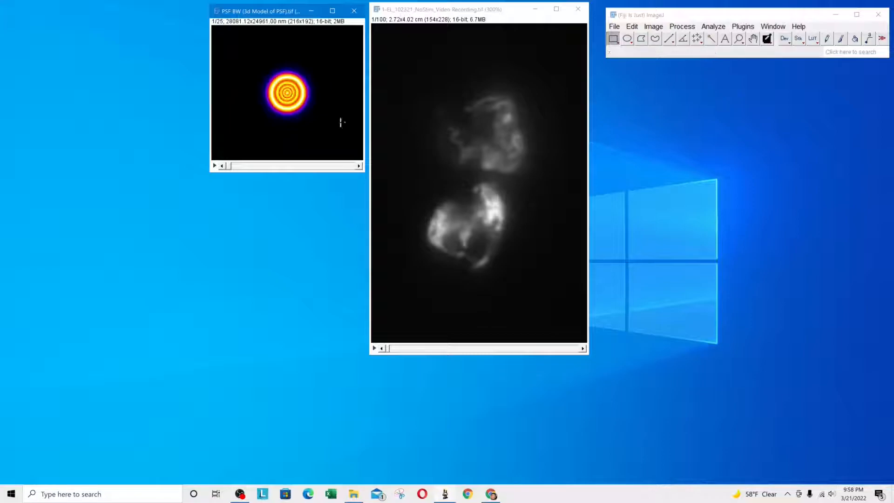
# - Create an Average Intensity Z projection of the PSF BW (3d Model of PSF).tif stack from slice 1 to 25
pyautogui.moveTo(262, 17); pyautogui.dragTo(239, 59)
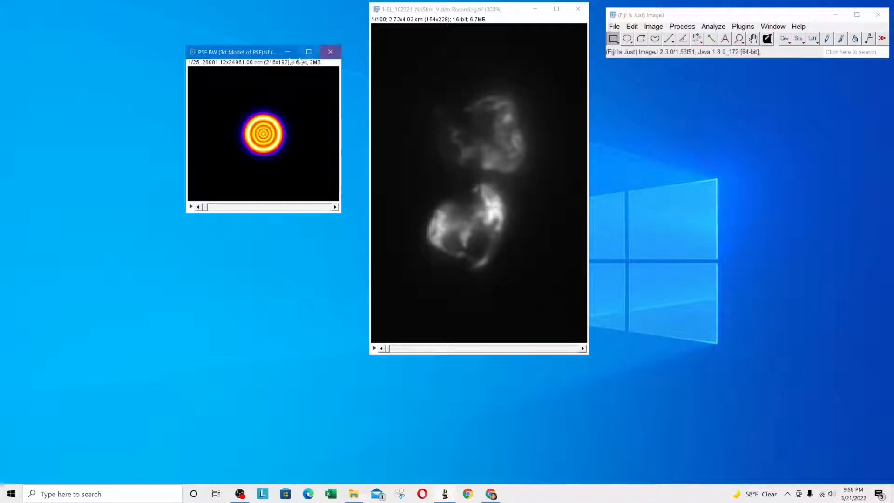
pyautogui.moveTo(220, 58); pyautogui.dragTo(229, 68)
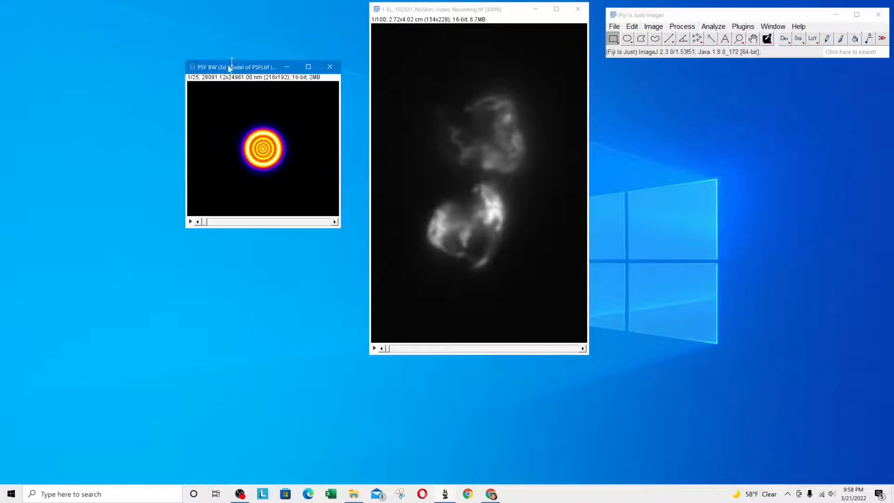
pyautogui.click(653, 27)
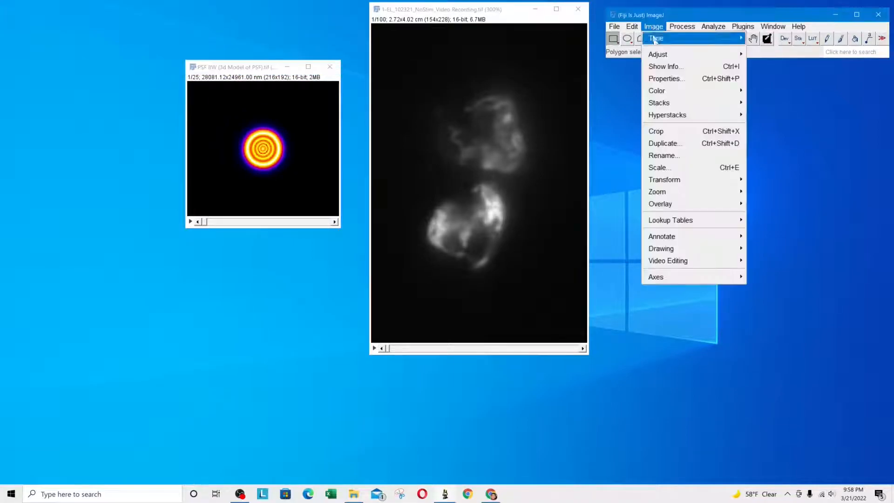
pyautogui.moveTo(665, 102)
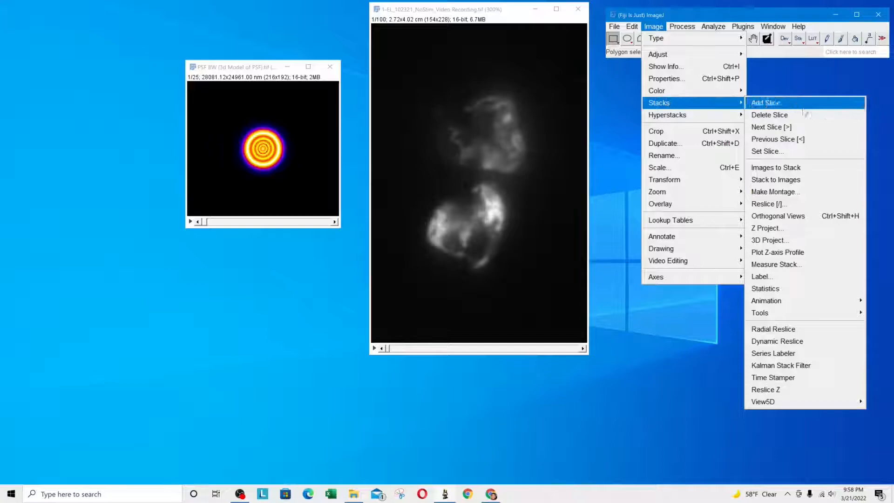
pyautogui.click(782, 233)
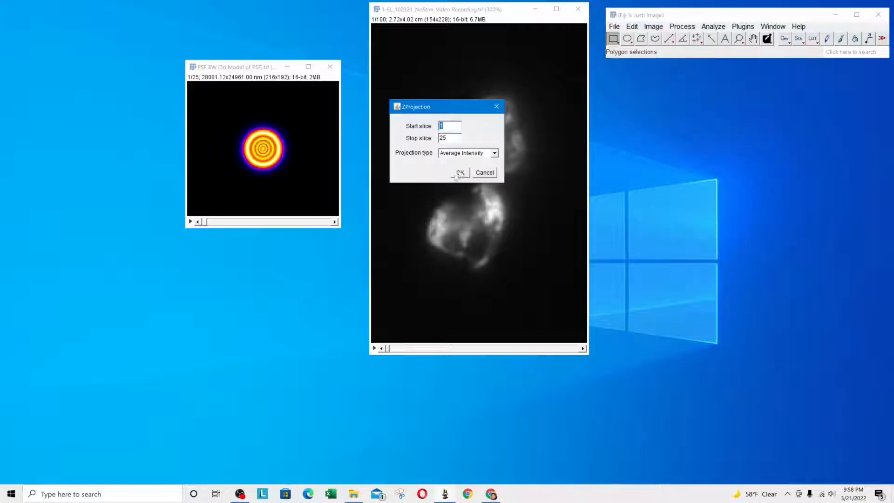
pyautogui.click(463, 154)
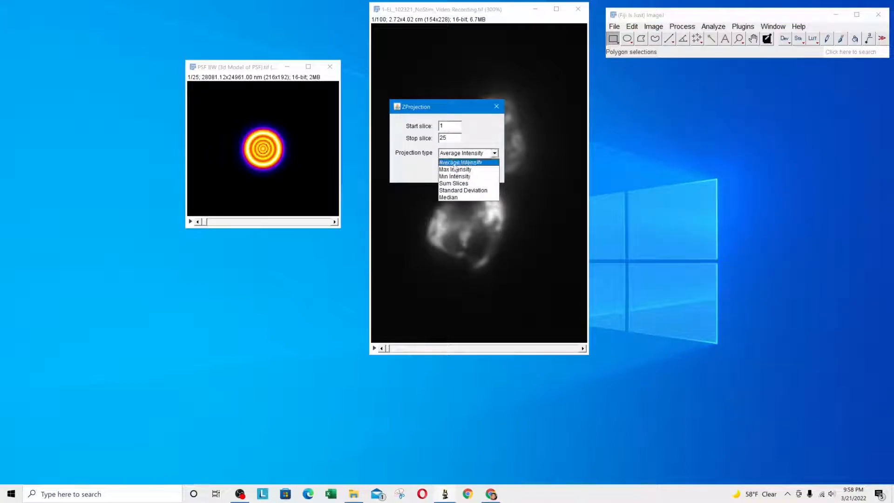
pyautogui.click(454, 164)
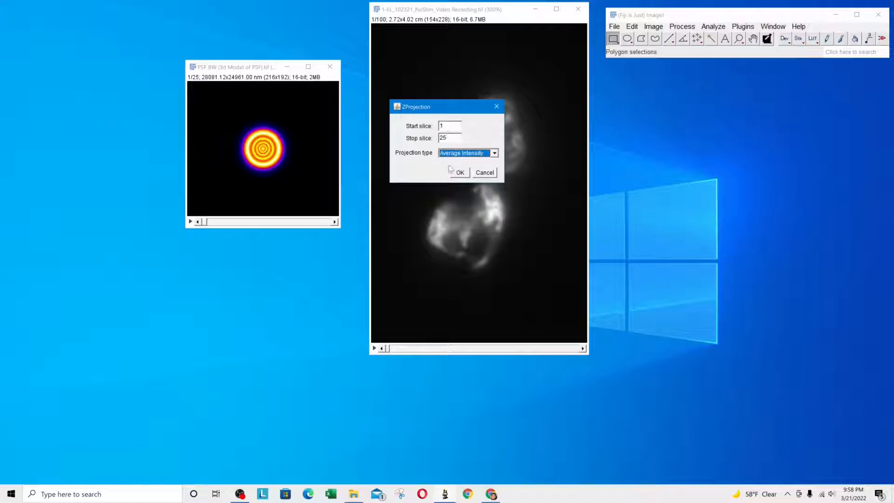
pyautogui.click(459, 173)
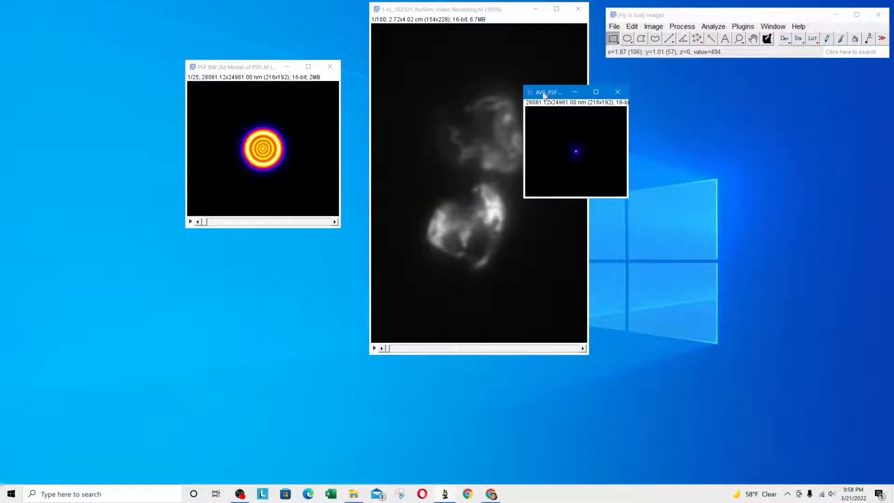
# - Enlarge the averaged PSF projection to 300% beside the video recording and close the original PSF stack
pyautogui.moveTo(543, 91); pyautogui.dragTo(109, 77)
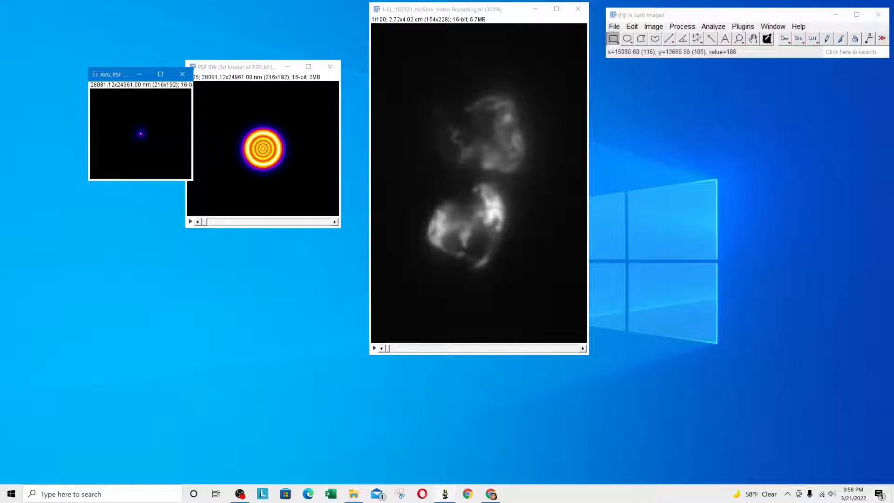
pyautogui.press('+')
pyautogui.moveTo(205, 74); pyautogui.dragTo(147, 62)
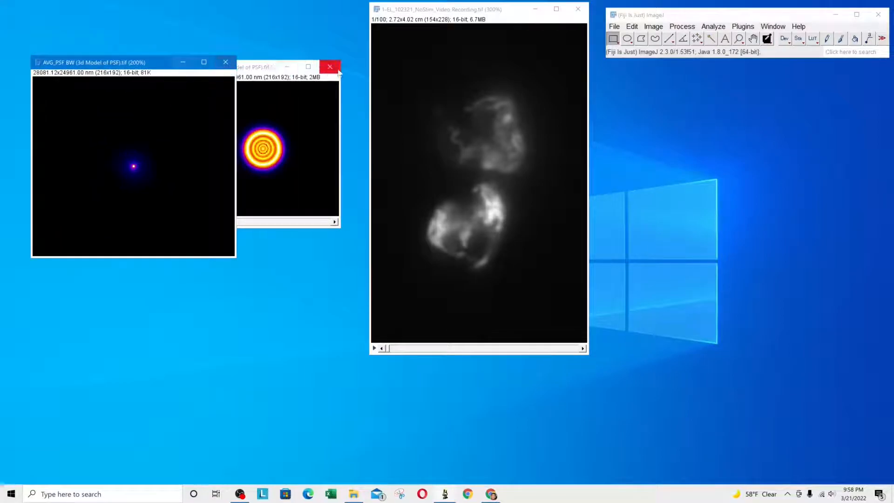
pyautogui.click(329, 66)
pyautogui.press('+')
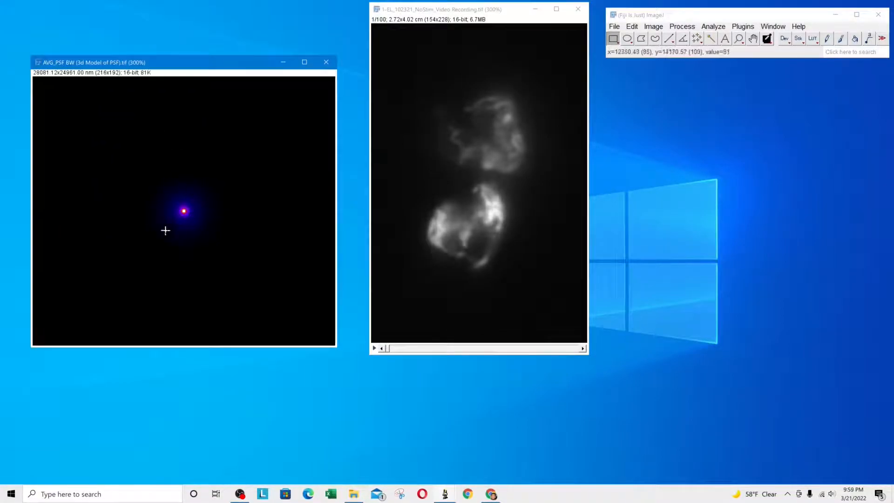
# - Launch DeconvolutionLab2 Lab and place its window beside the video recording, below the main Fiji window
pyautogui.click(713, 27)
pyautogui.moveTo(742, 26)
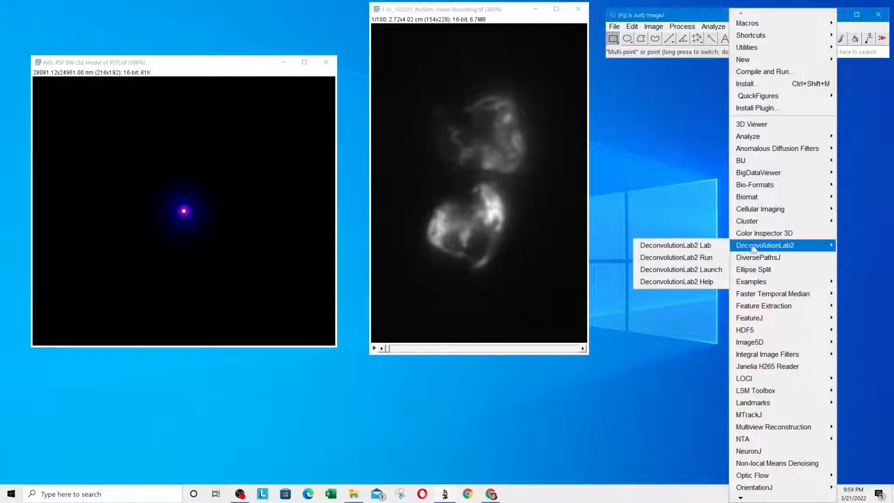
pyautogui.click(698, 252)
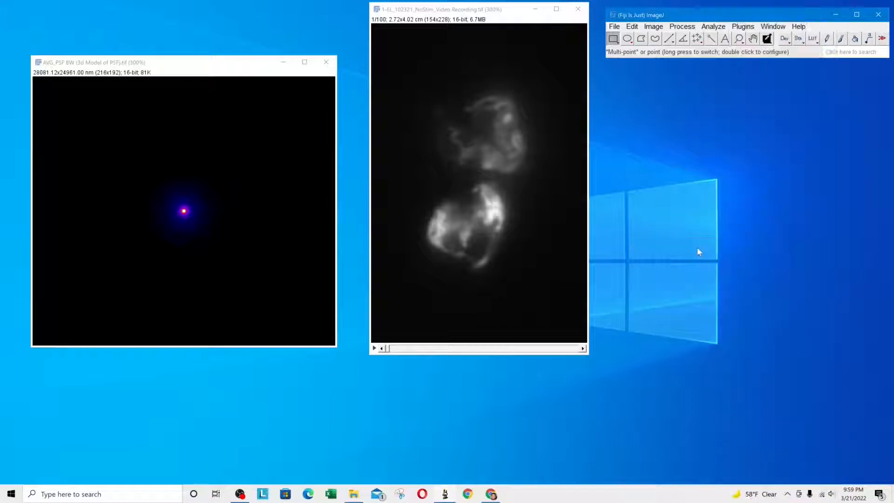
pyautogui.moveTo(518, 99); pyautogui.dragTo(746, 115)
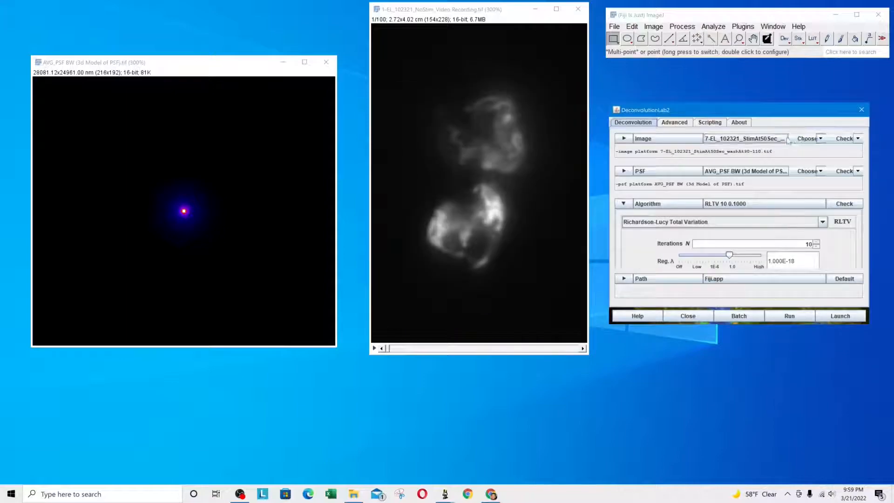
# - Replace the DeconvolutionLab2 input image with the open 1-EL_102321_NoStim_Video Recording.tif
pyautogui.click(784, 139)
pyautogui.click(850, 162)
pyautogui.click(807, 138)
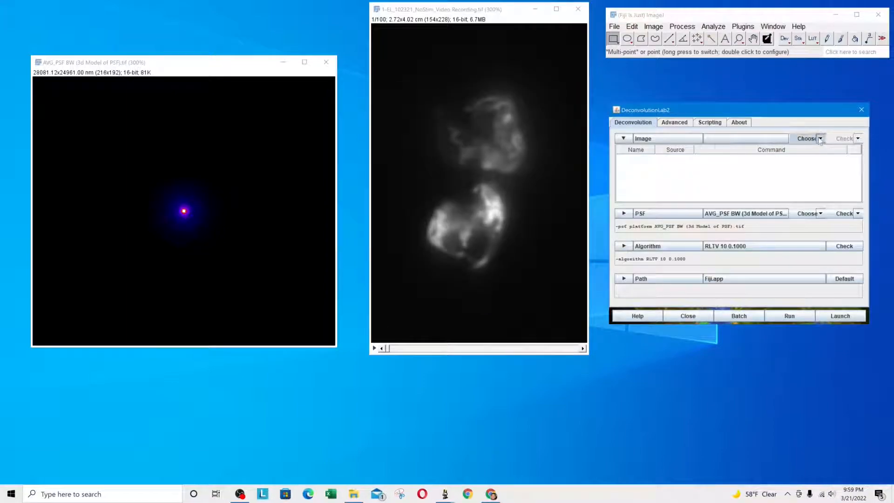
pyautogui.click(797, 181)
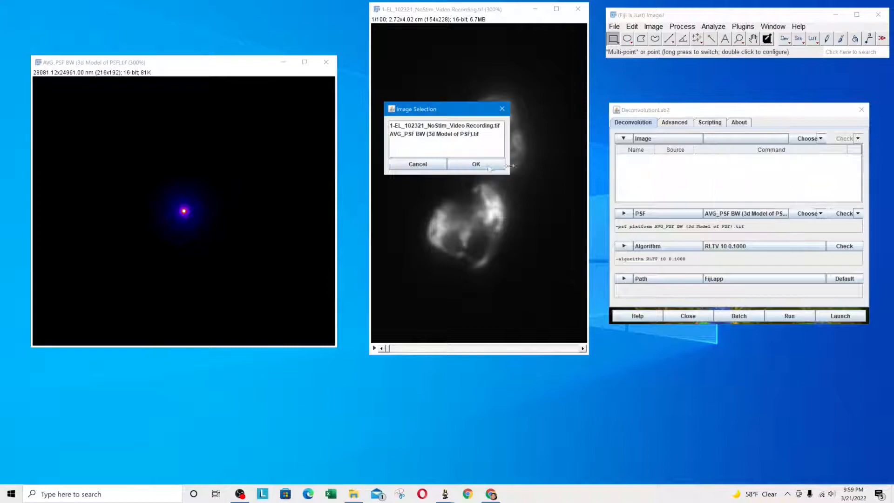
pyautogui.click(441, 125)
pyautogui.click(476, 164)
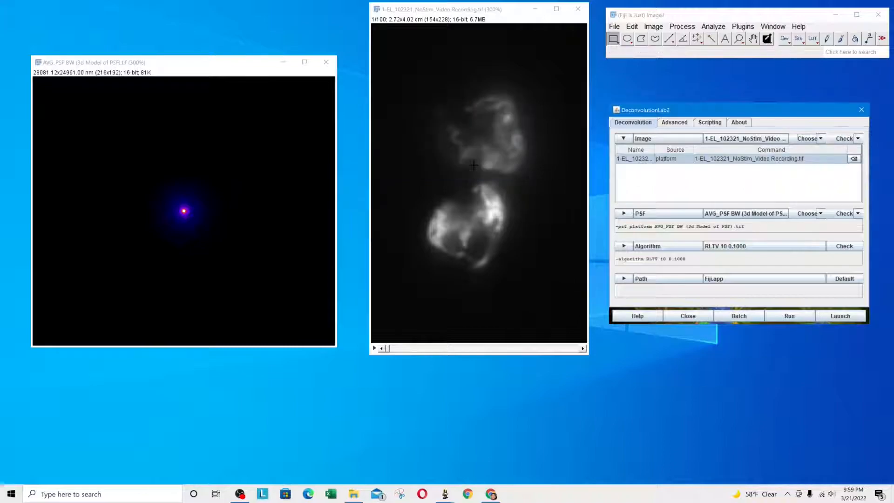
# - Clear the existing PSF entry and choose the open AVG_PSF BW (3d Model of PSF).tif as the PSF
pyautogui.click(745, 213)
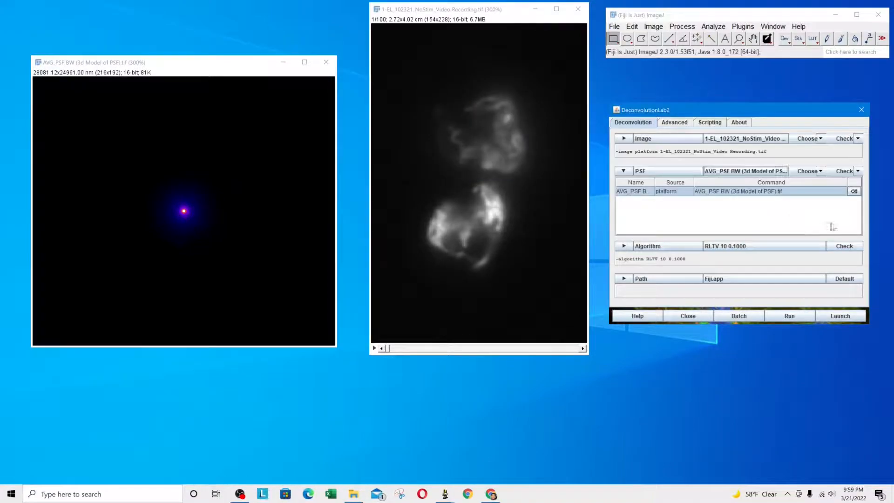
pyautogui.click(853, 191)
pyautogui.click(811, 172)
pyautogui.click(799, 212)
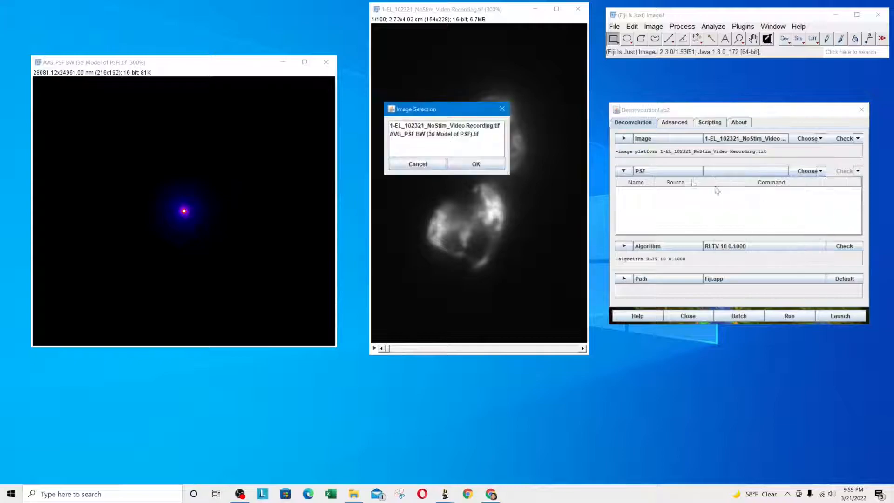
pyautogui.click(445, 135)
pyautogui.click(476, 164)
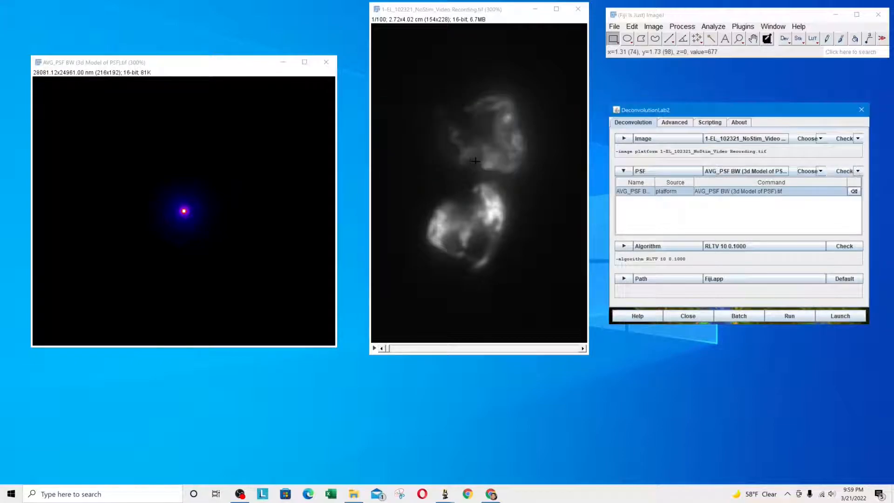
# - Run the deconvolution with Richardson-Lucy Total Variation, using 100 iterations and a regularization of 1.000E-18
pyautogui.click(716, 248)
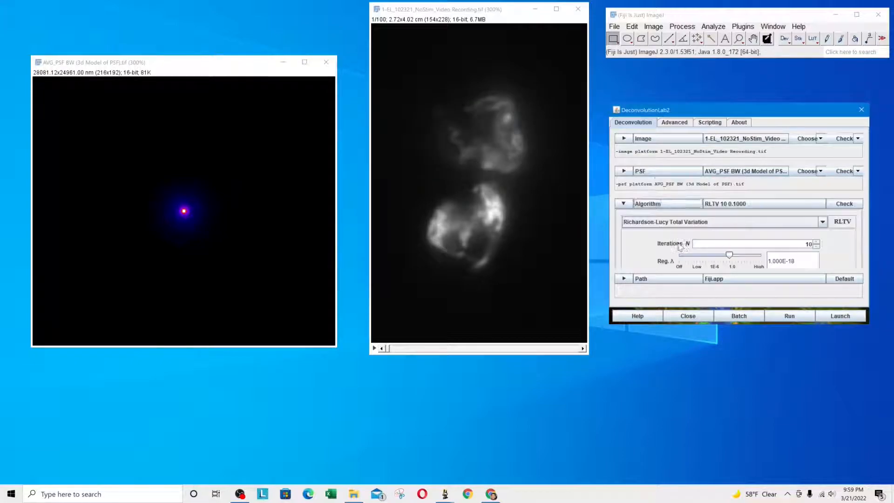
pyautogui.click(720, 224)
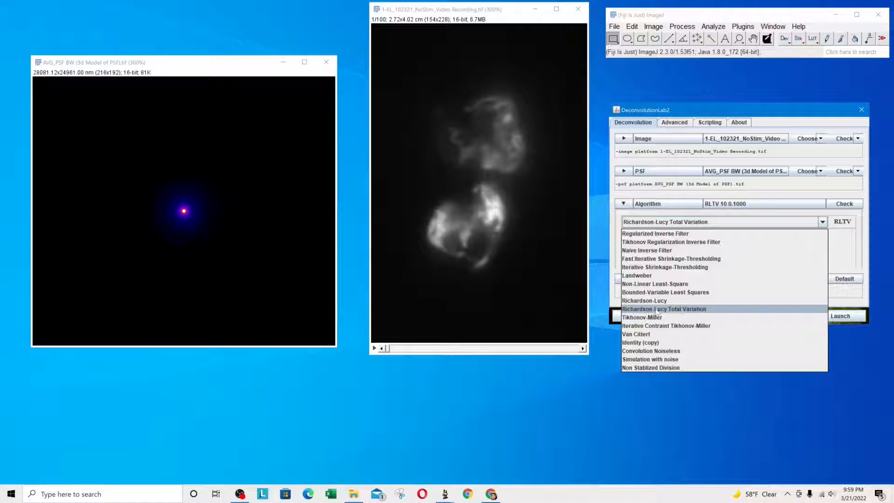
pyautogui.click(657, 309)
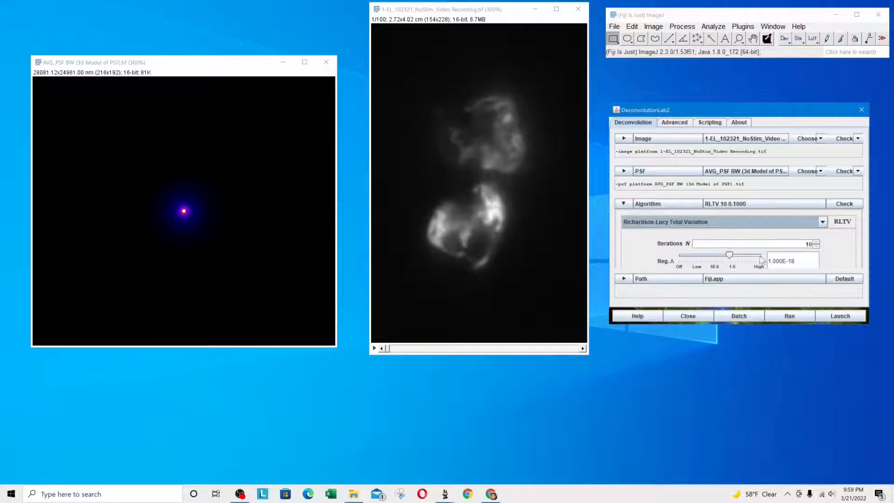
pyautogui.moveTo(729, 257); pyautogui.dragTo(681, 264)
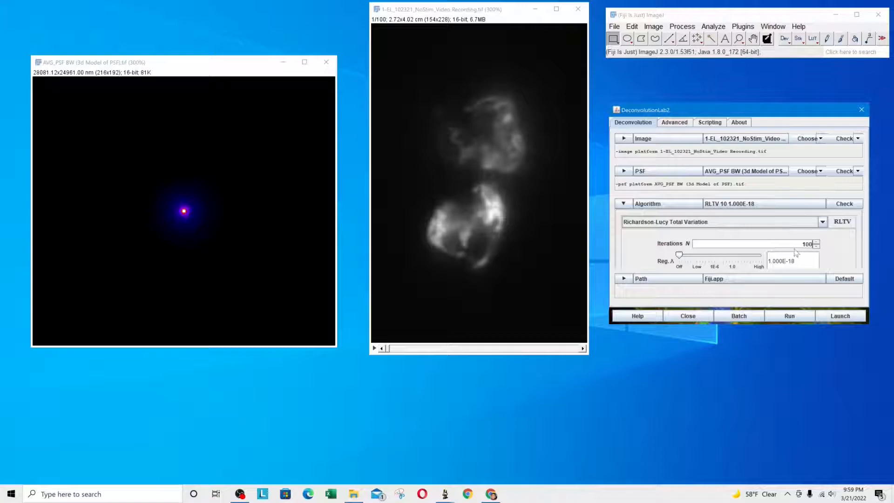
pyautogui.moveTo(795, 242); pyautogui.dragTo(826, 241)
pyautogui.click(794, 318)
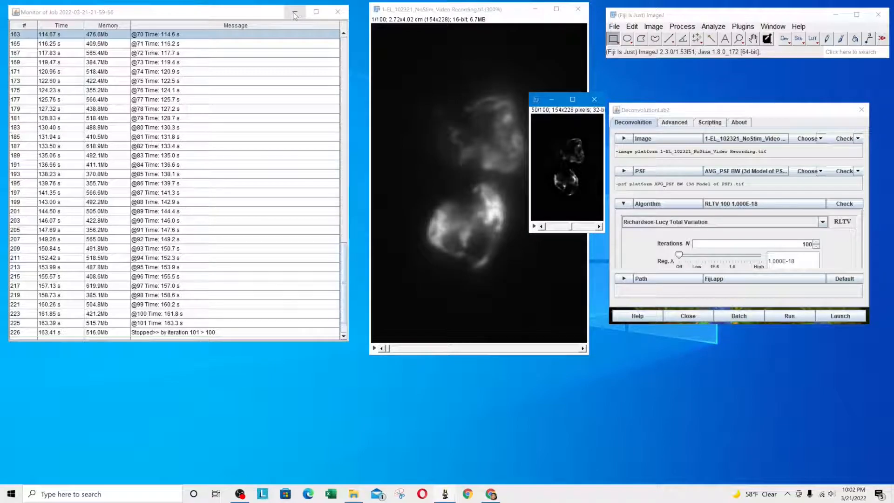
# - Clear away the job monitor, DeconvolutionLab2 and main Fiji windows, and enlarge the original recording and deconvolved result to 420% side by side
pyautogui.click(295, 12)
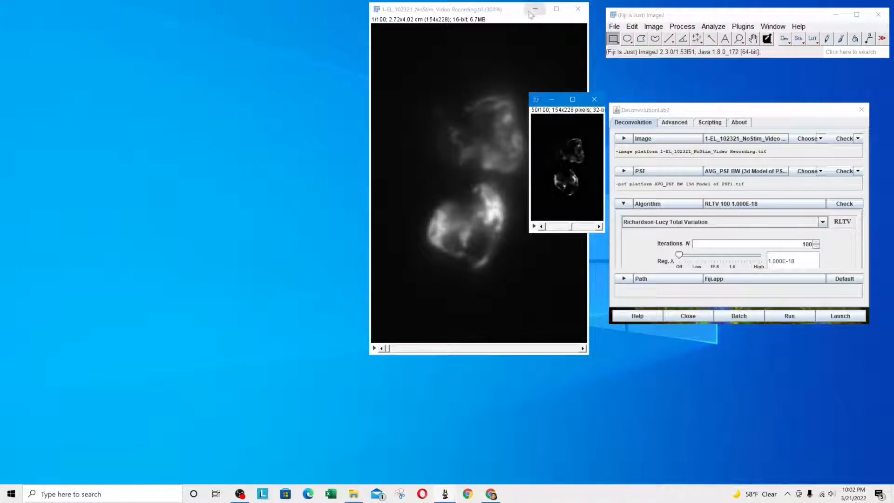
pyautogui.moveTo(484, 11); pyautogui.dragTo(186, 44)
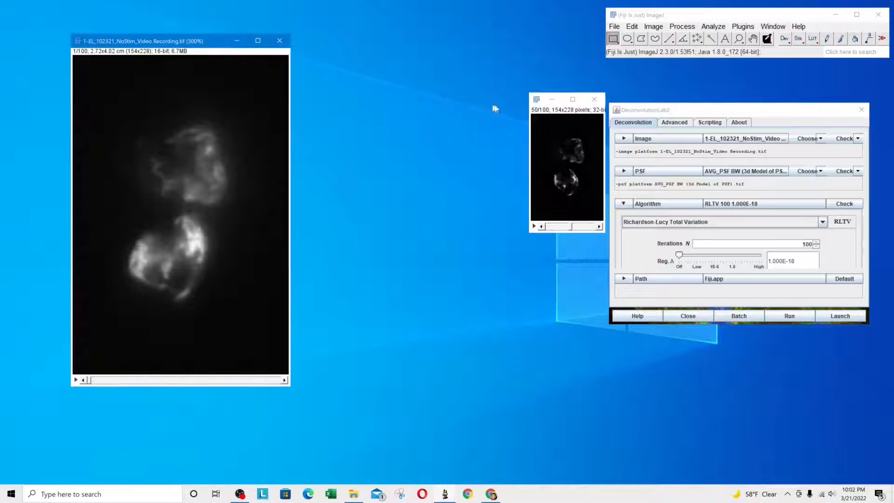
pyautogui.click(573, 99)
pyautogui.click(861, 110)
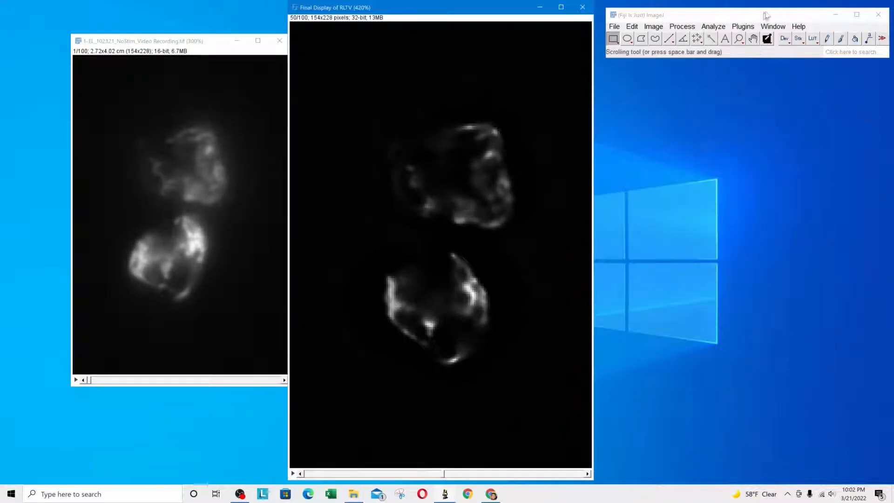
pyautogui.click(835, 14)
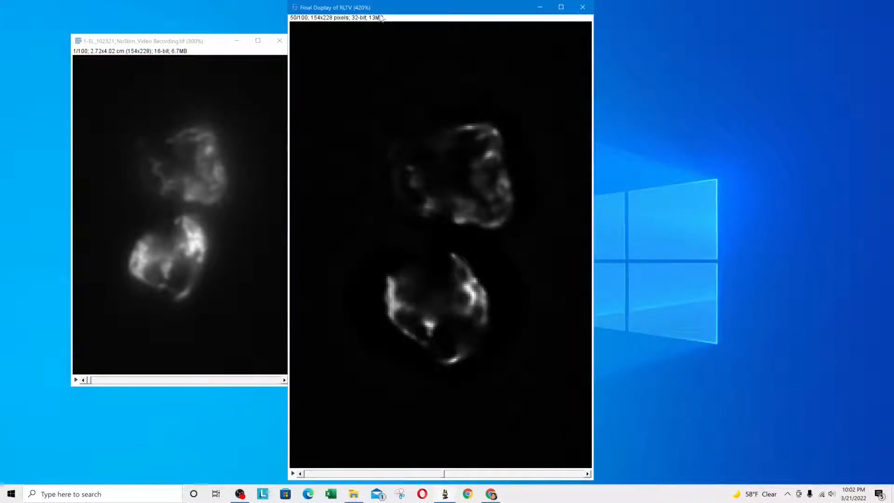
pyautogui.moveTo(397, 10); pyautogui.dragTo(688, 15)
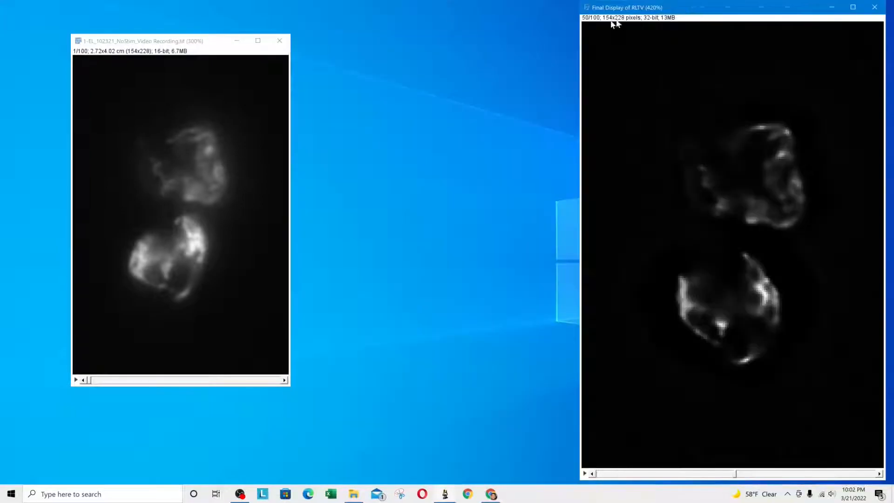
pyautogui.click(257, 40)
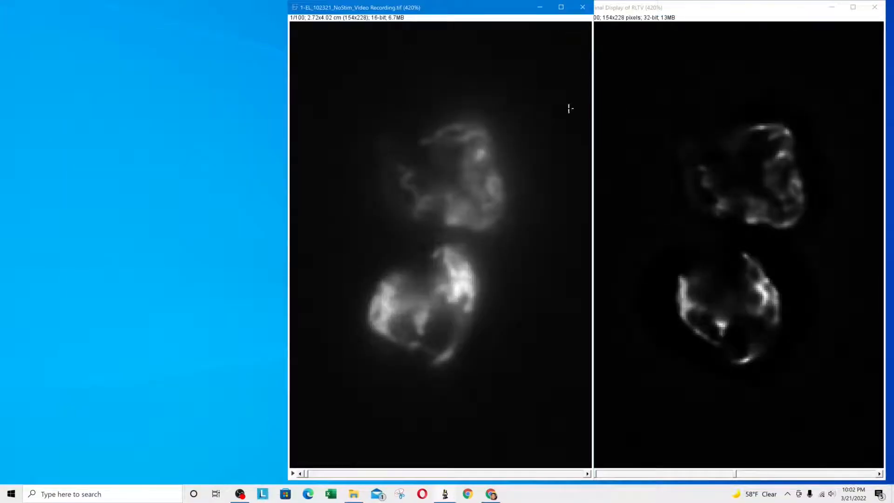
# - Close the averaged PSF image and synchronize the original recording's window with the Final Display of RLTV window
pyautogui.click(449, 493)
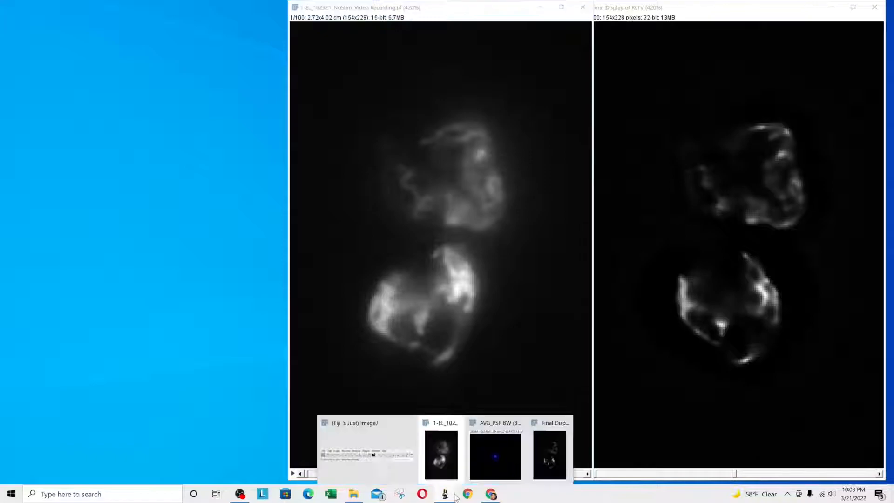
pyautogui.click(518, 422)
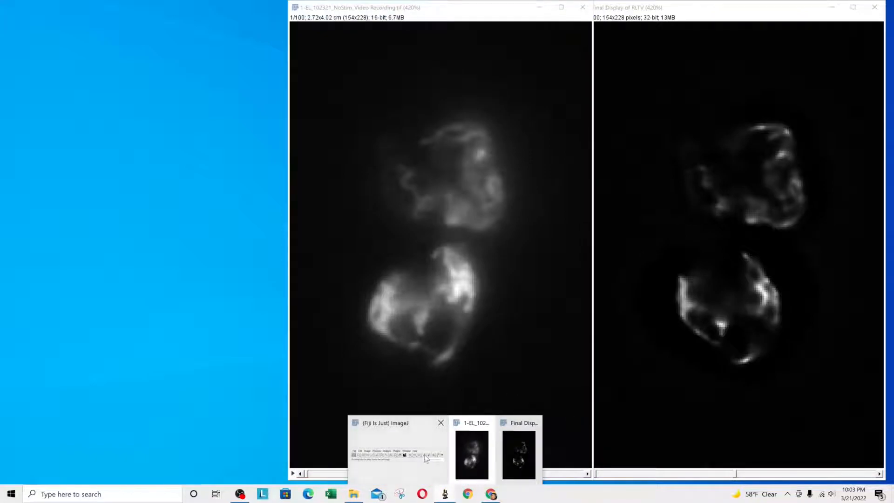
pyautogui.click(396, 447)
pyautogui.click(713, 26)
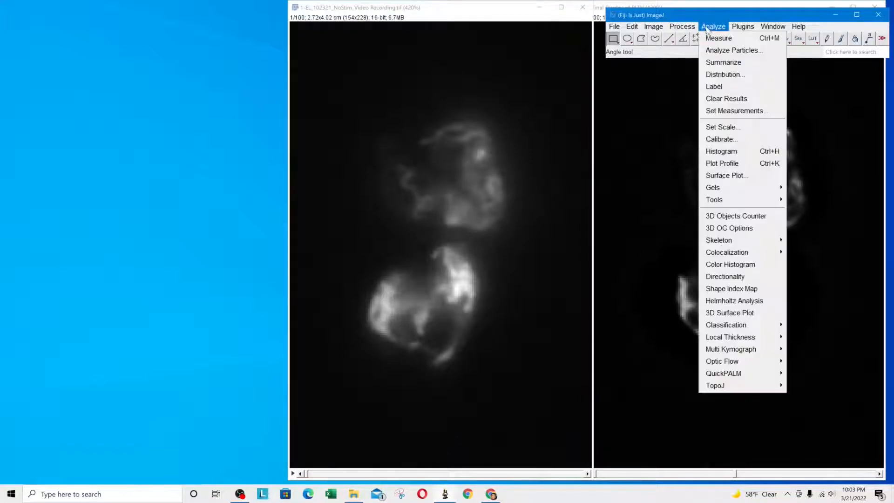
pyautogui.moveTo(746, 199)
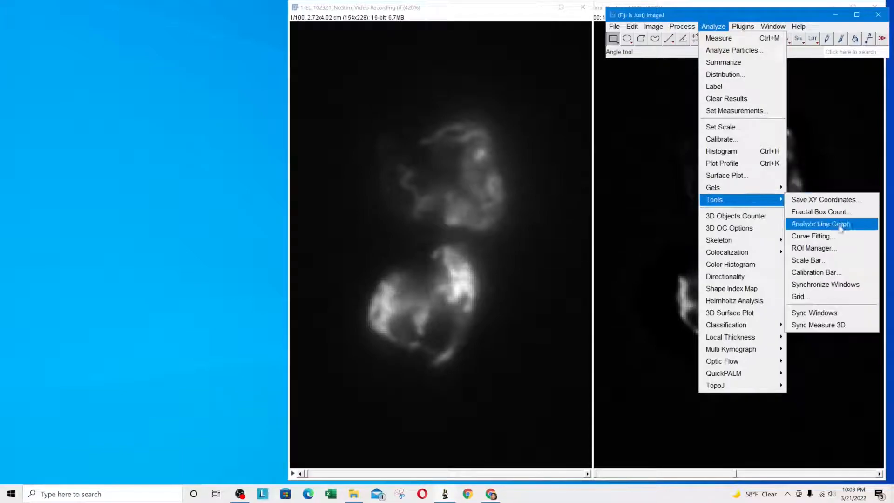
pyautogui.click(825, 284)
pyautogui.click(40, 74)
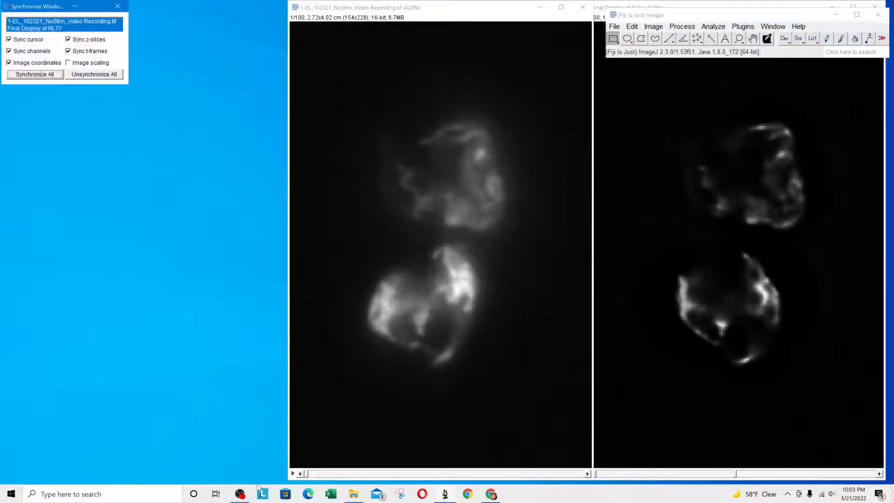
# - Animate the synchronized recordings over frames 1 to 100 and minimize the main Fiji window to compare them unobstructed
pyautogui.doubleClick(294, 473)
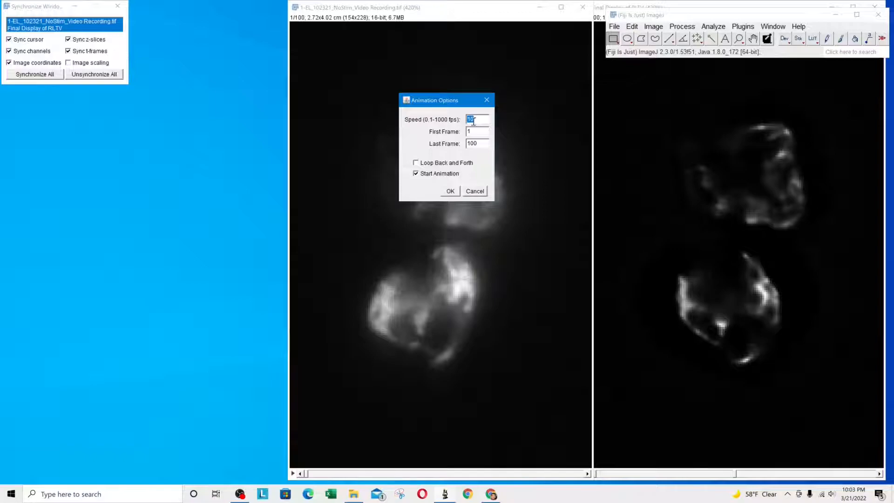
pyautogui.click(449, 194)
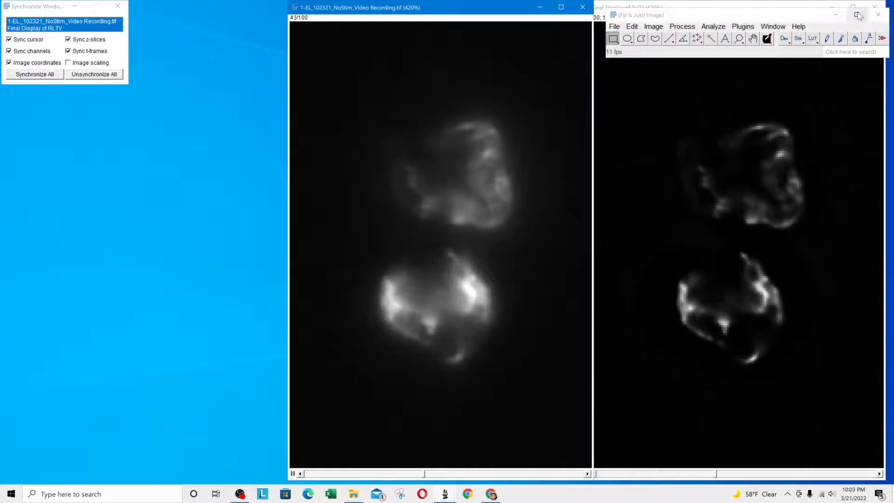
pyautogui.click(835, 14)
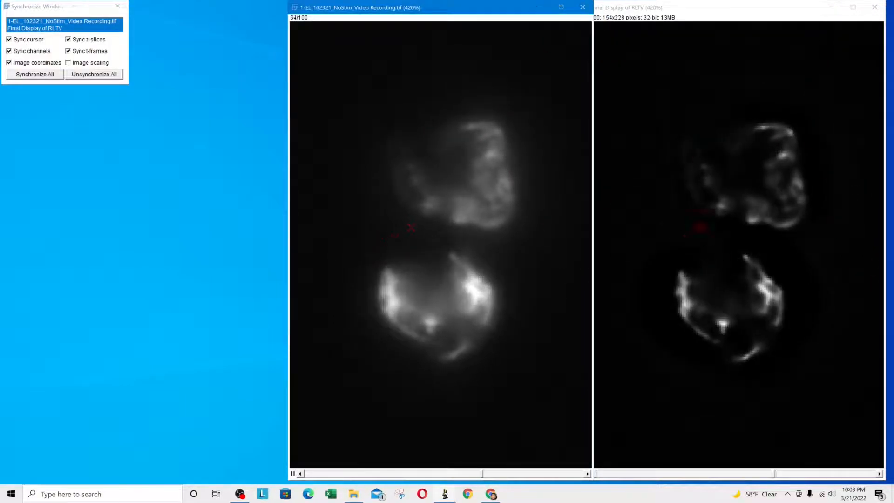
# - Unsynchronize both windows, stop the original recording's playback, and move the deconvolved stack back to its start
pyautogui.click(94, 74)
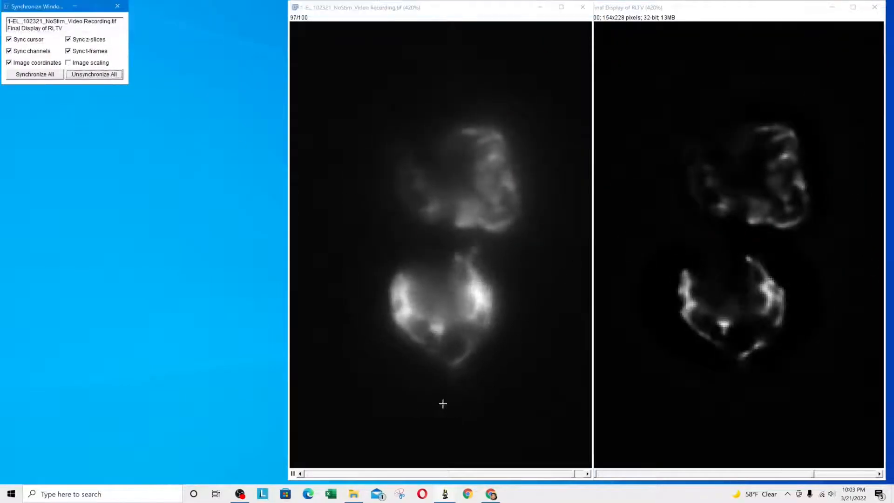
pyautogui.click(292, 473)
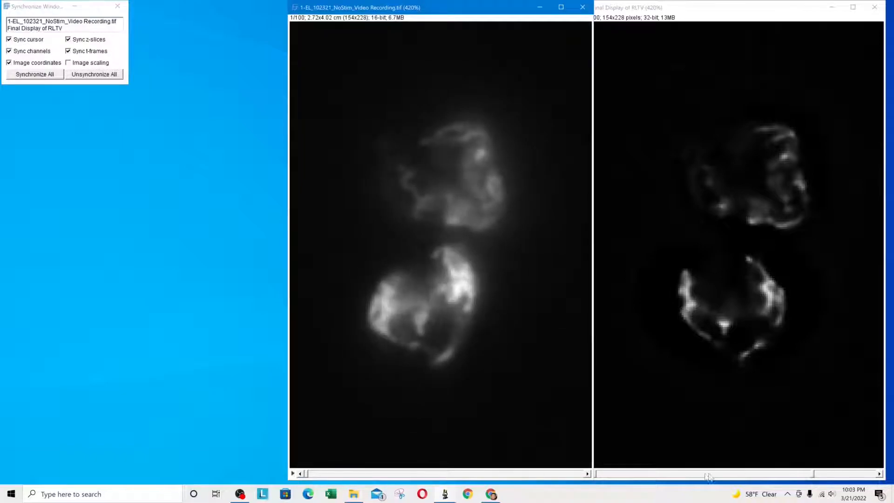
pyautogui.moveTo(812, 476); pyautogui.dragTo(575, 475)
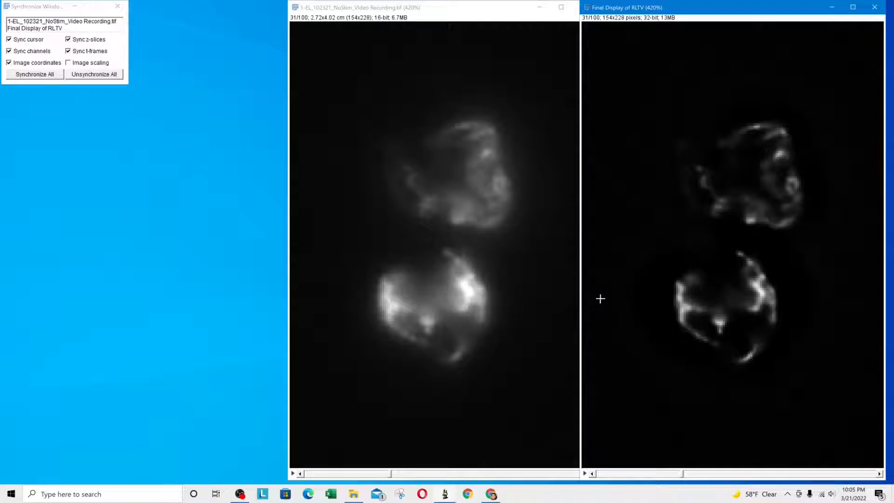
# - Resynchronize the original and deconvolved windows and replay them together for comparison
pyautogui.click(24, 76)
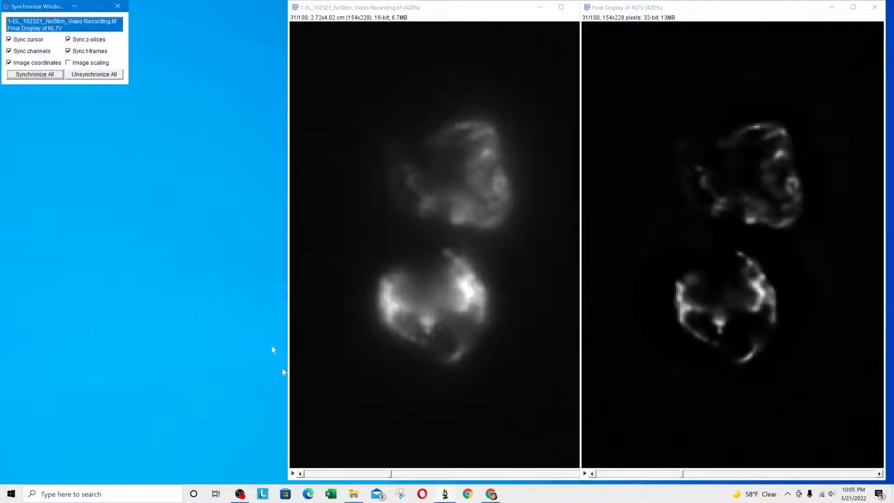
pyautogui.click(293, 473)
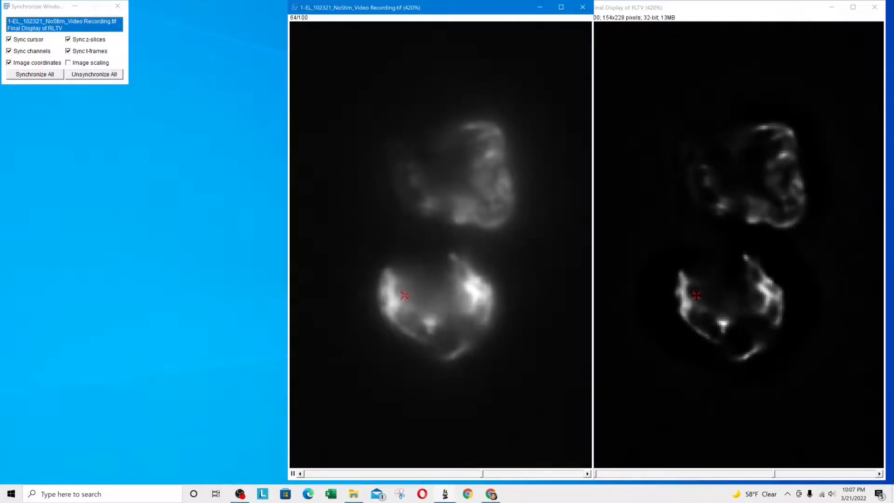
# - End window synchronization and playback, and move the original recording's window clear of the deconvolved result
pyautogui.click(94, 74)
pyautogui.click(117, 6)
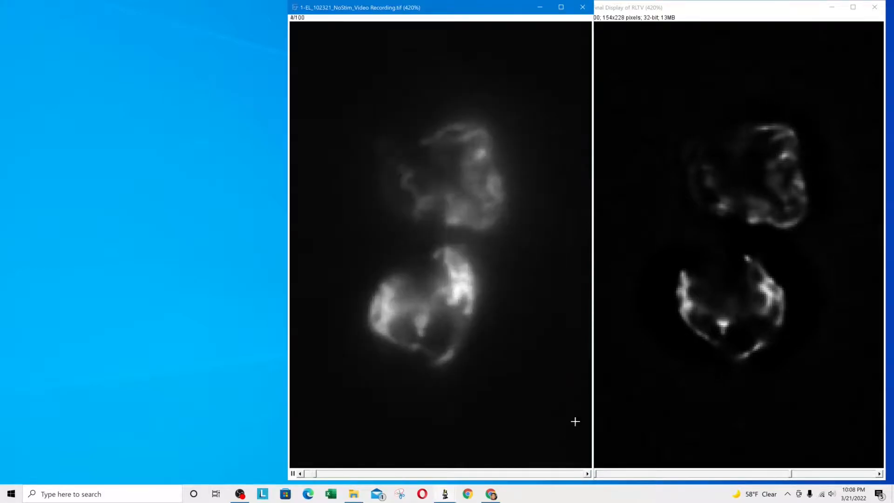
pyautogui.click(292, 474)
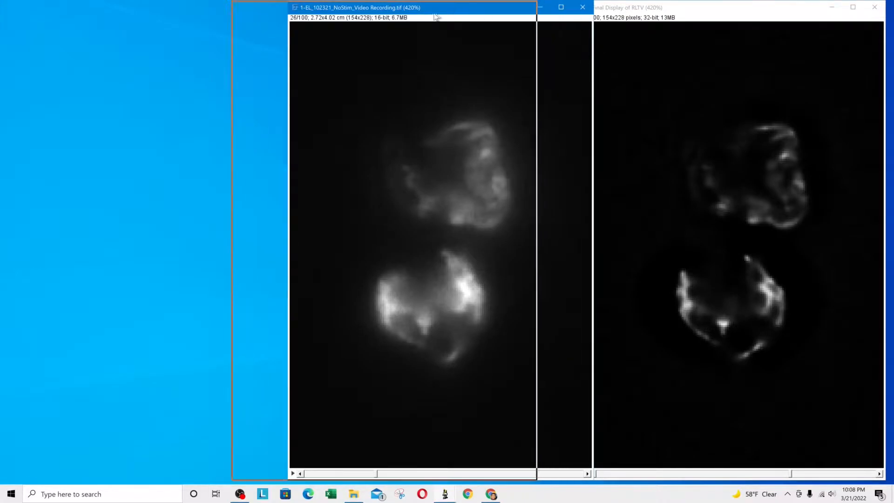
pyautogui.moveTo(493, 8); pyautogui.dragTo(434, 7)
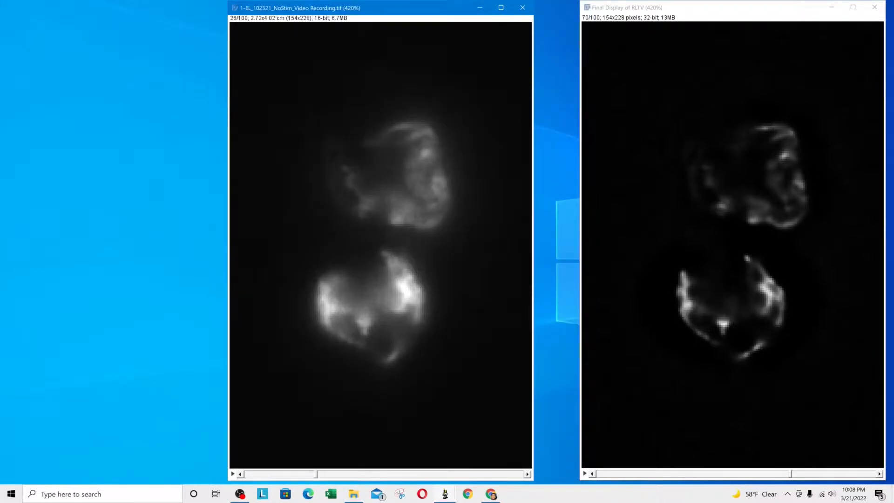